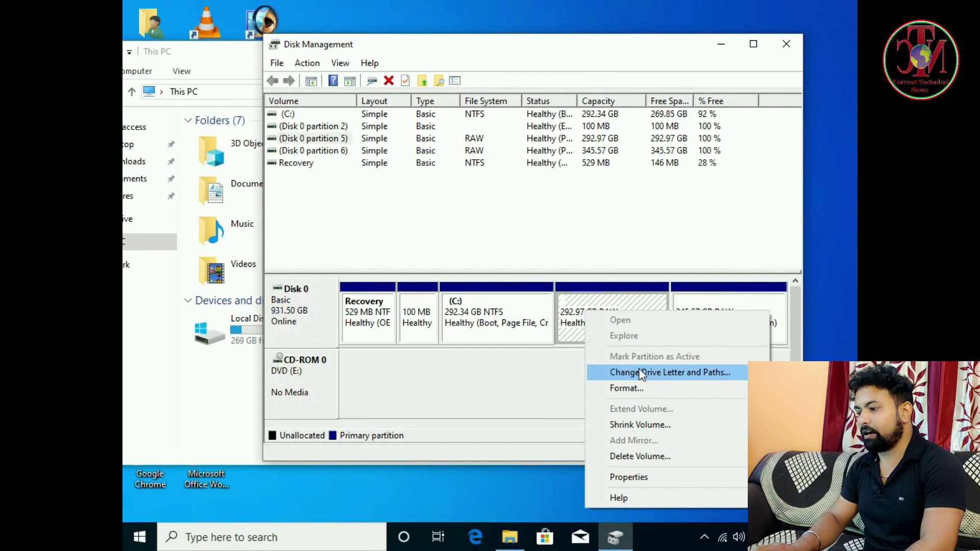
Step: Assign drive letter F to the 292.97 GB RAW partition on Disk 0
left_click(662, 378)
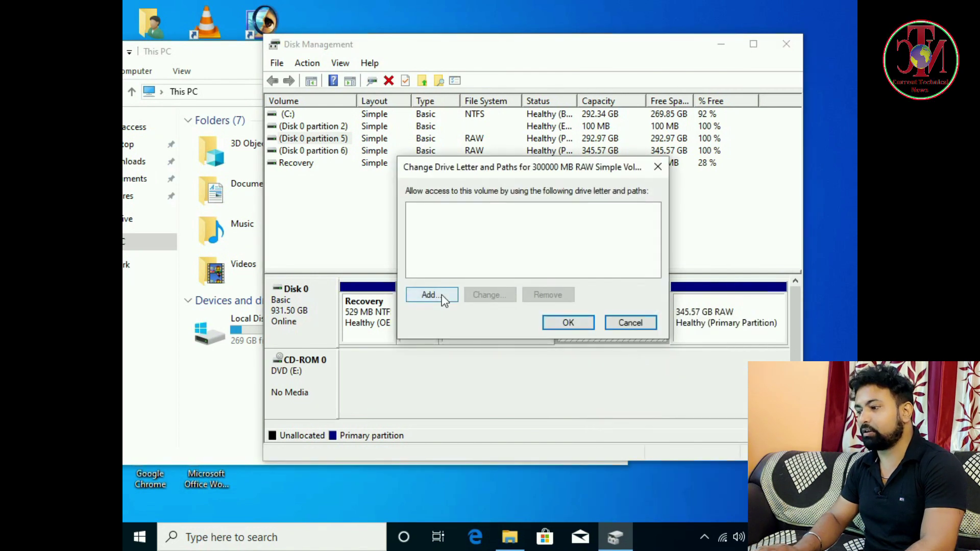
left_click(442, 298)
left_click(655, 231)
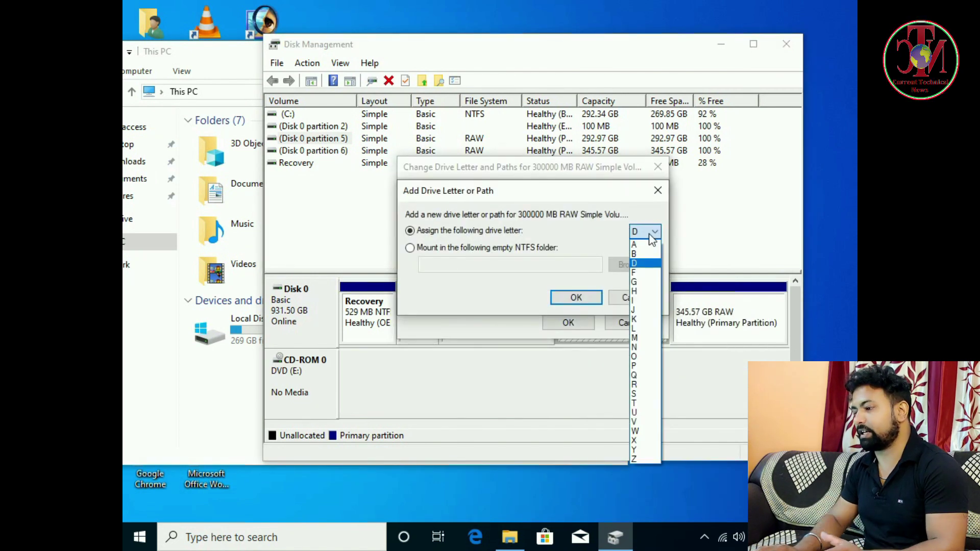
left_click(639, 273)
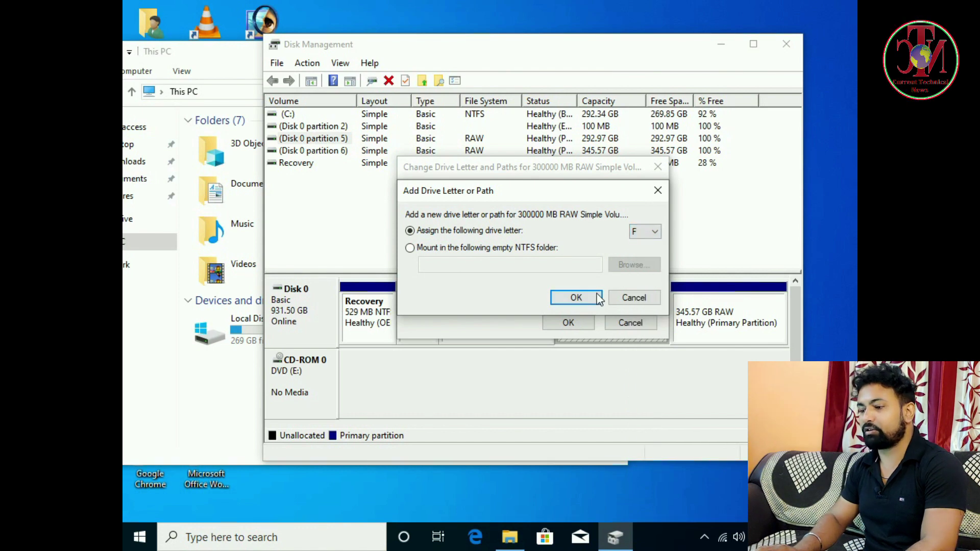
left_click(575, 298)
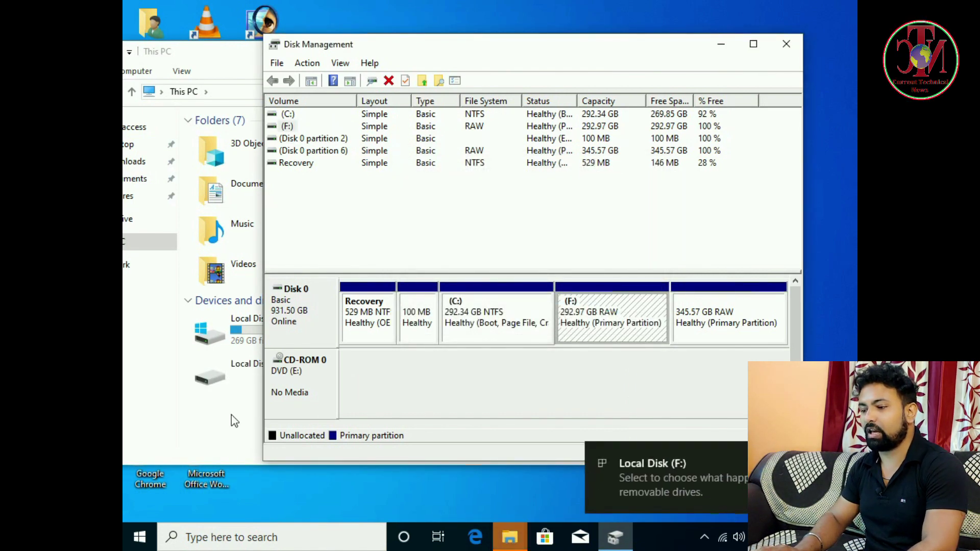
Step: Quick-format Local Disk (F:) as NTFS with a 4096-byte allocation unit size and no volume label
left_click(234, 420)
double_click(257, 368)
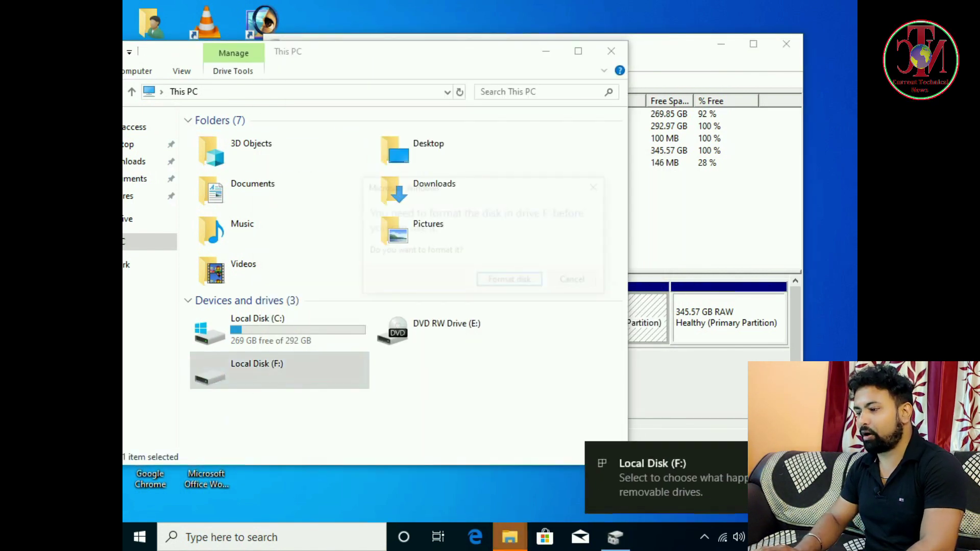
left_click(511, 282)
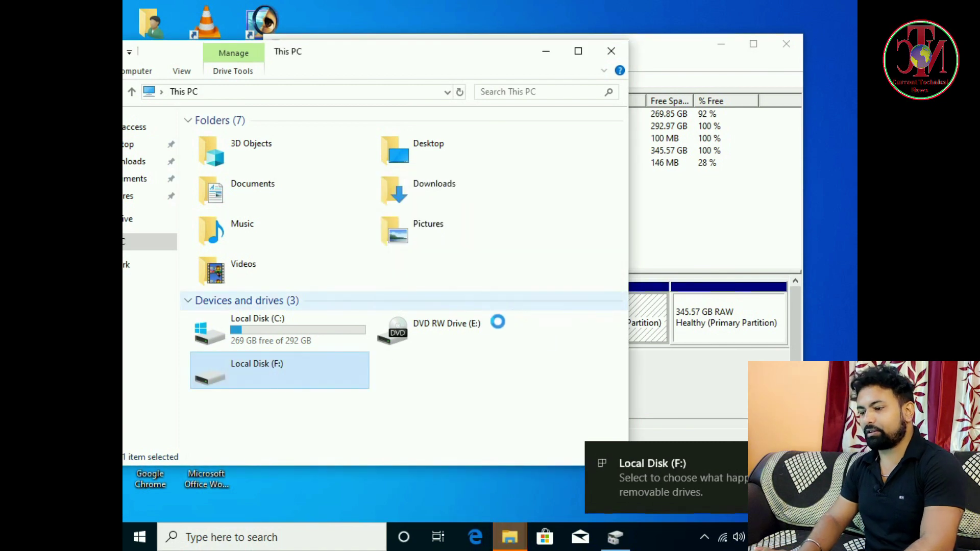
left_click(199, 401)
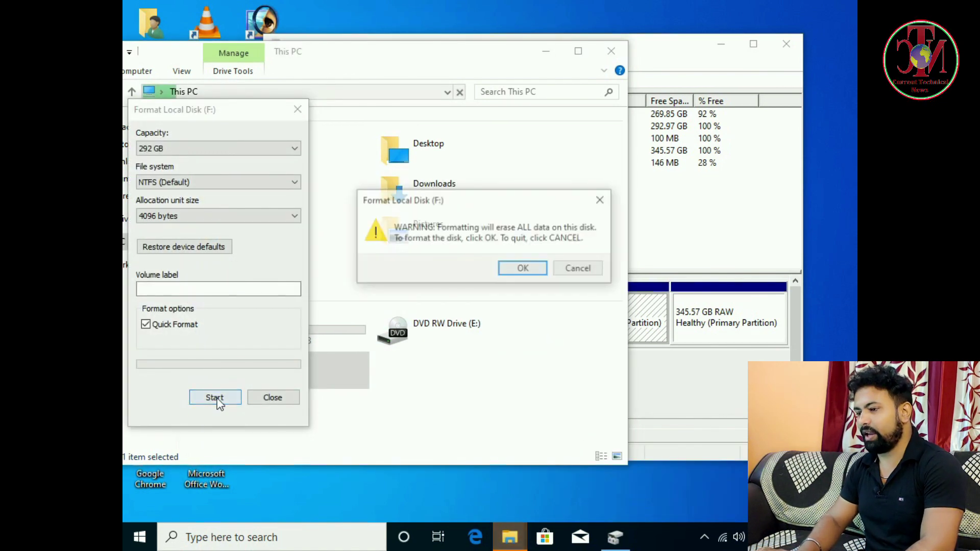
left_click(518, 269)
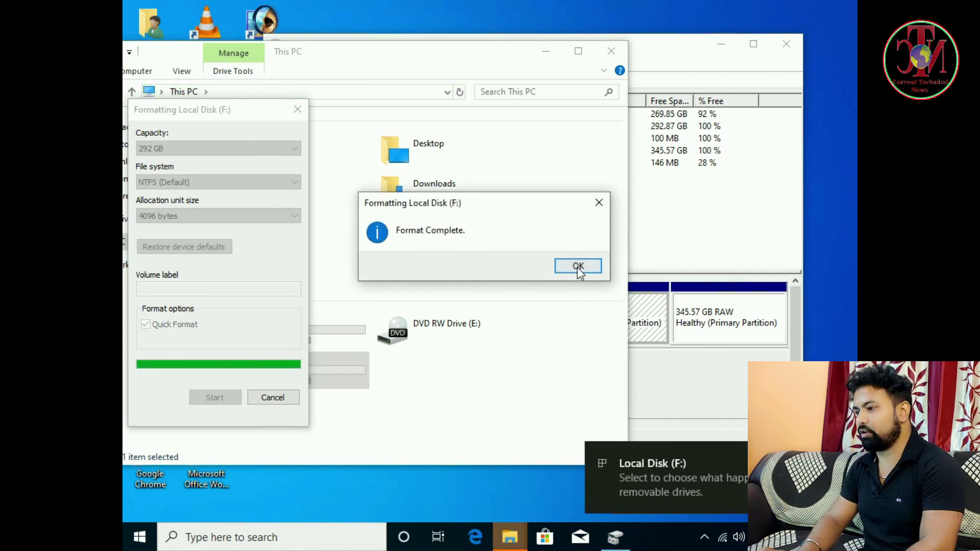
left_click(579, 267)
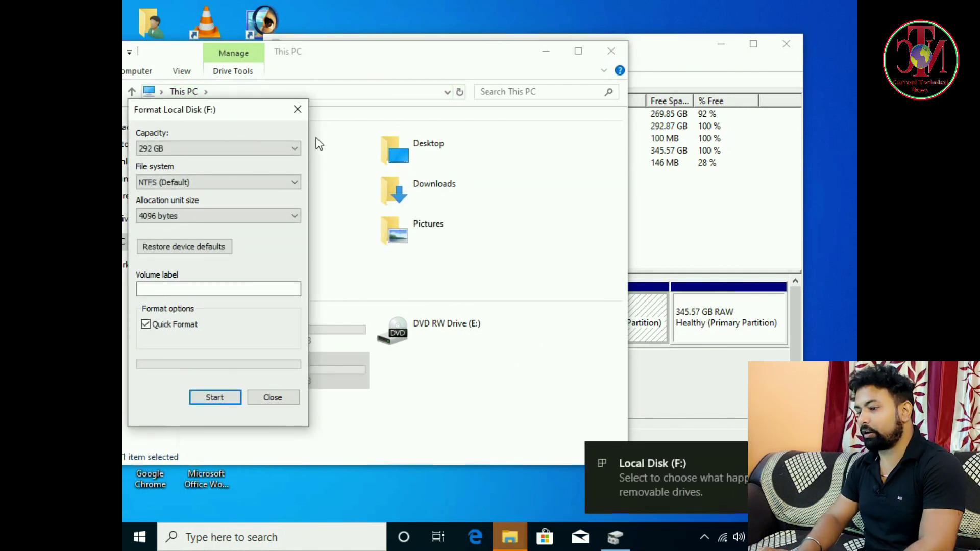
left_click(296, 110)
Step: In Disk Management, assign drive letter G to the 345.57 GB RAW partition on Disk 0
left_click(724, 347)
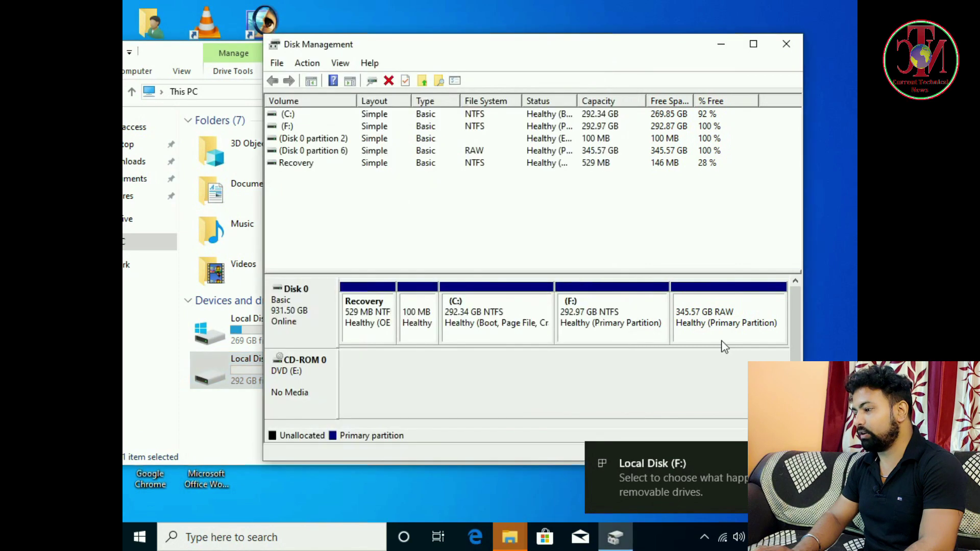
right_click(700, 321)
left_click(733, 377)
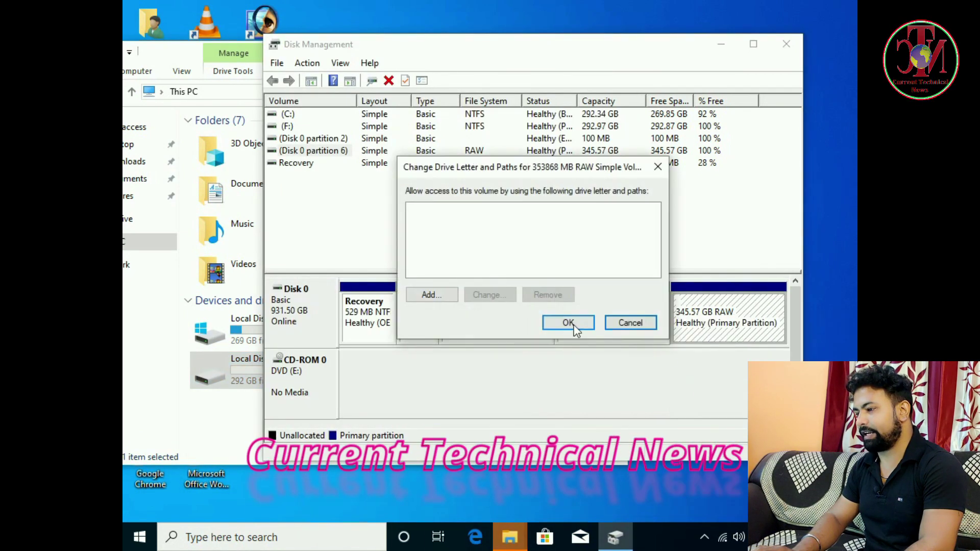
left_click(449, 294)
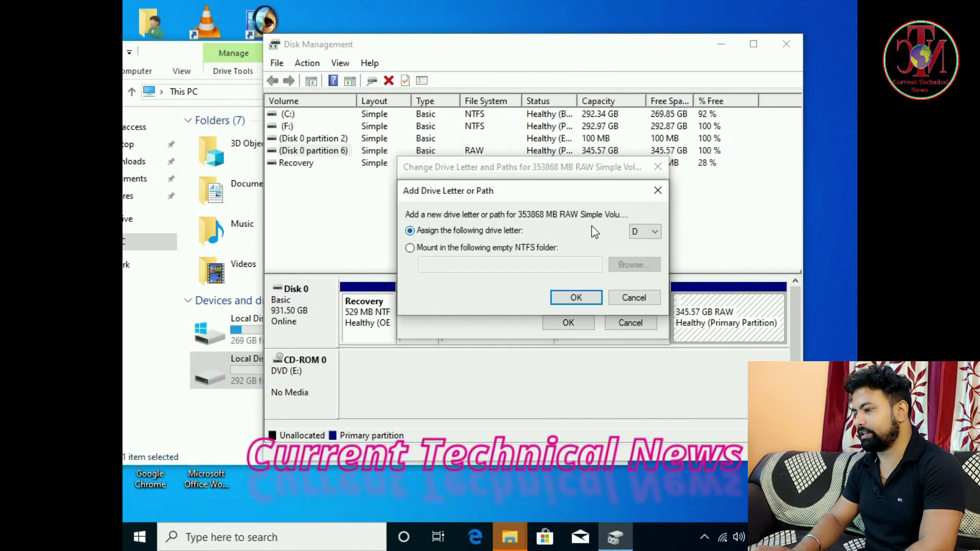
left_click(651, 234)
left_click(643, 248)
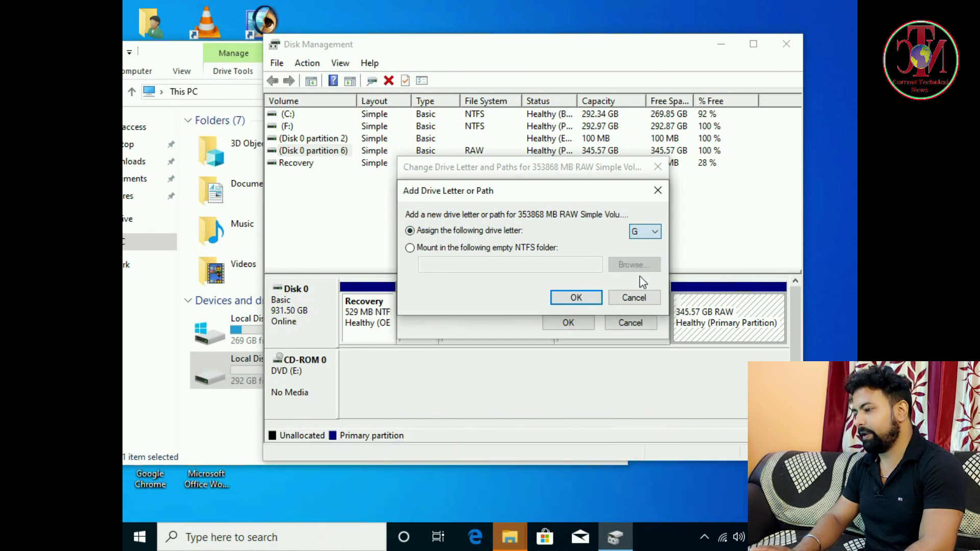
left_click(589, 296)
Step: Quick-format Local Disk (G:) as NTFS with a 4096-byte allocation unit size and no volume label
left_click(243, 433)
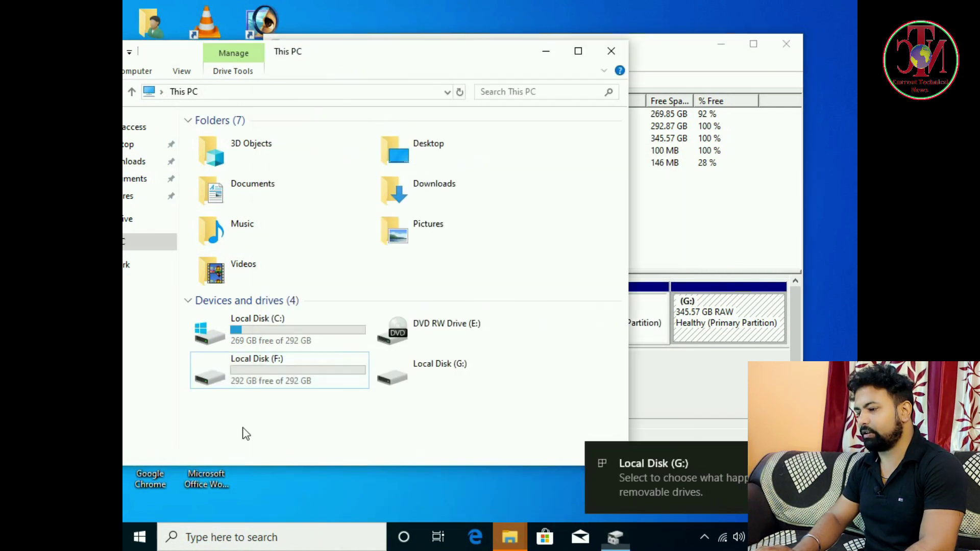
double_click(396, 374)
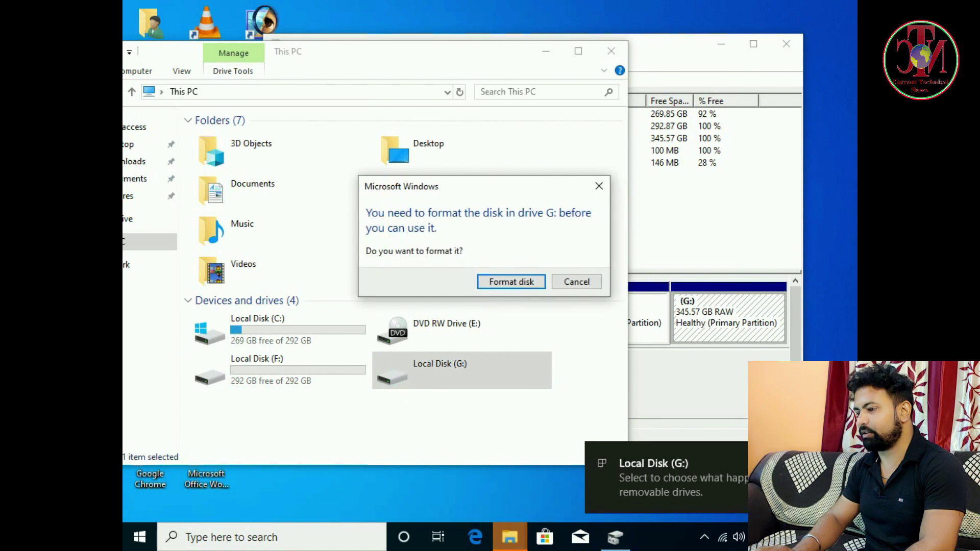
left_click(515, 283)
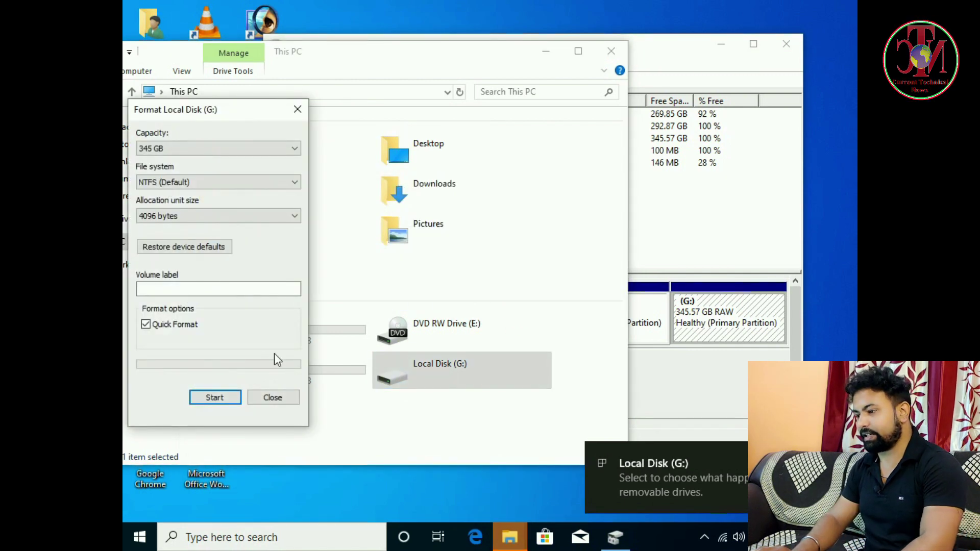
left_click(234, 403)
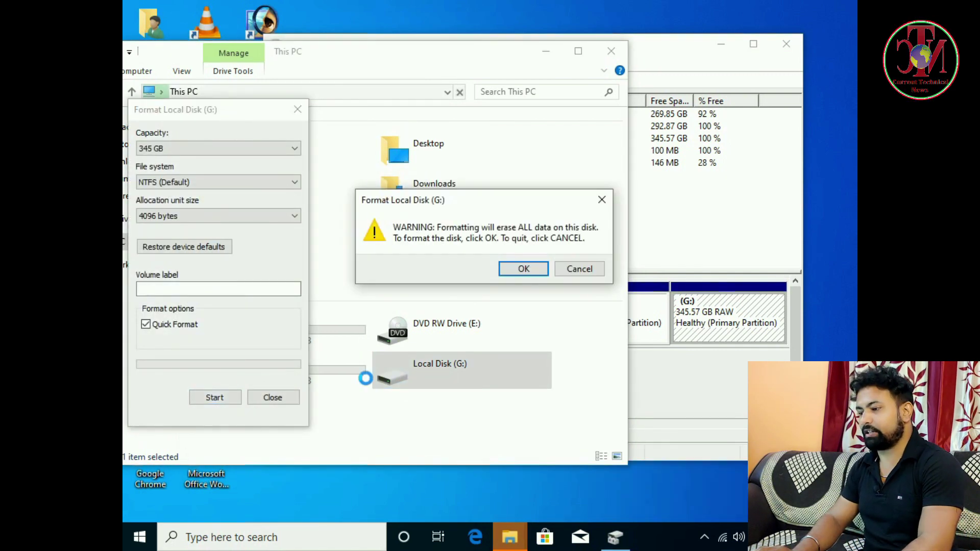
left_click(524, 276)
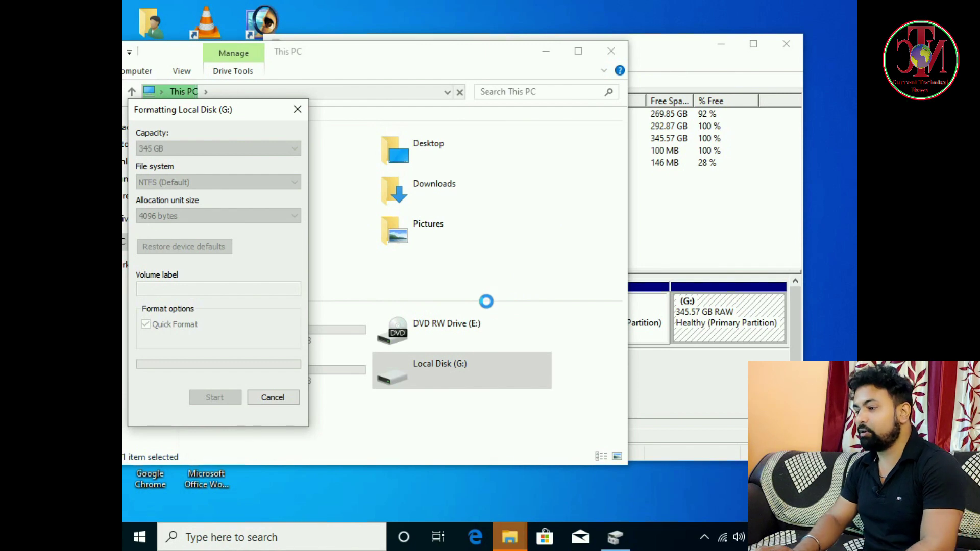
left_click(571, 265)
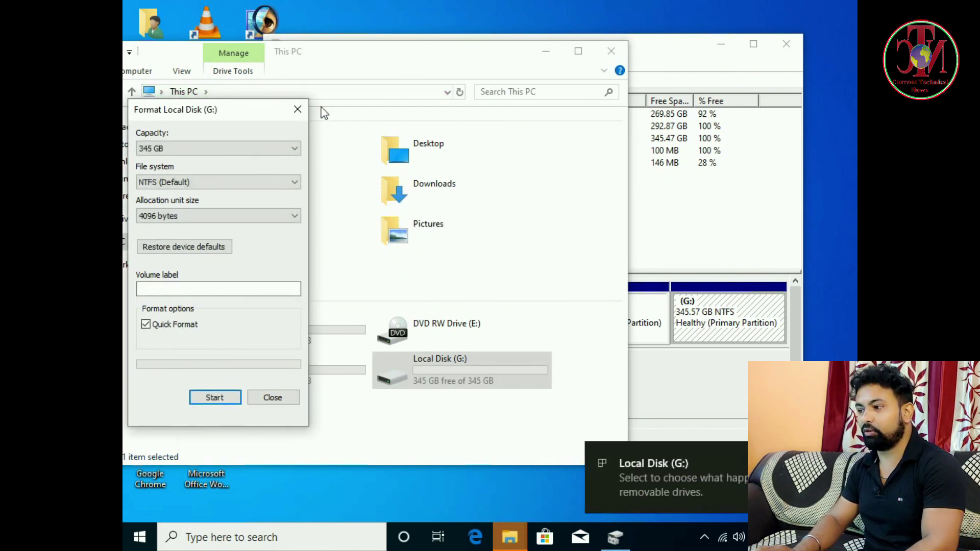
left_click(295, 111)
Step: Close the This PC and Disk Management windows and decline the leftover format request for drive F
left_click(611, 52)
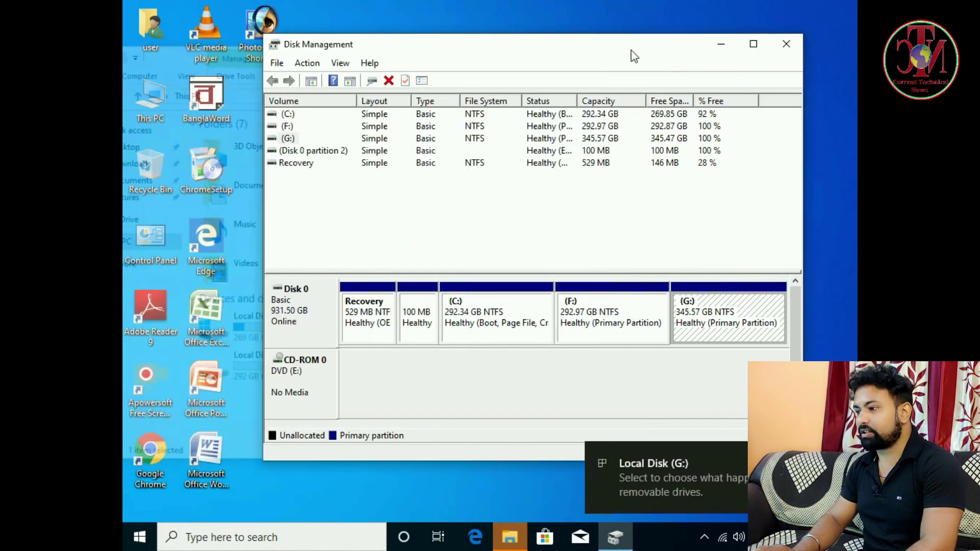
left_click_drag(613, 48, 530, 35)
left_click(706, 27)
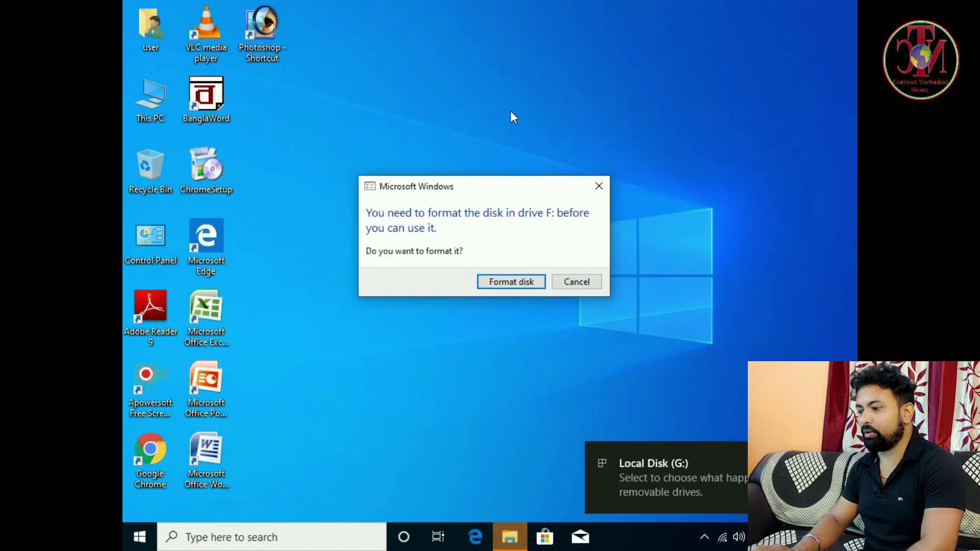
left_click(575, 279)
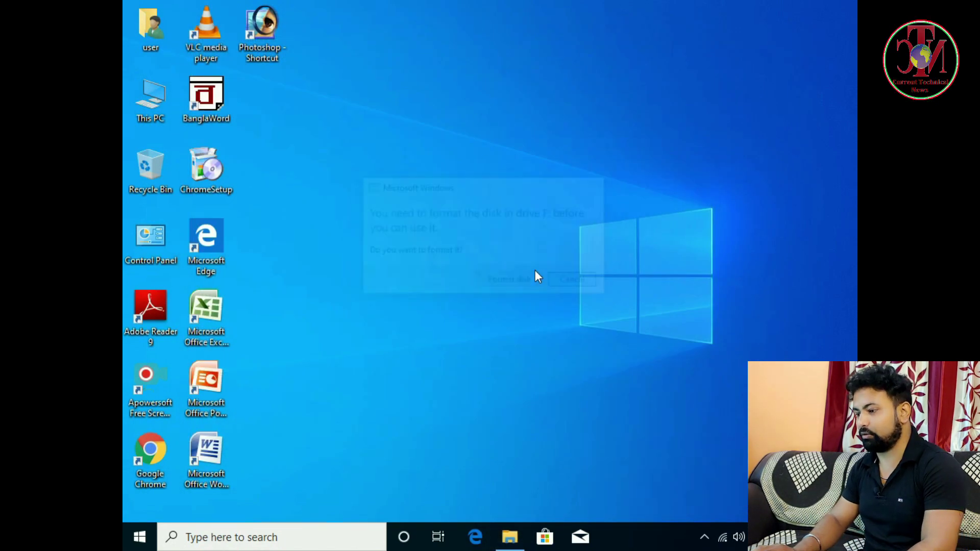
Step: Check the list of drives in This PC and close the window
double_click(155, 100)
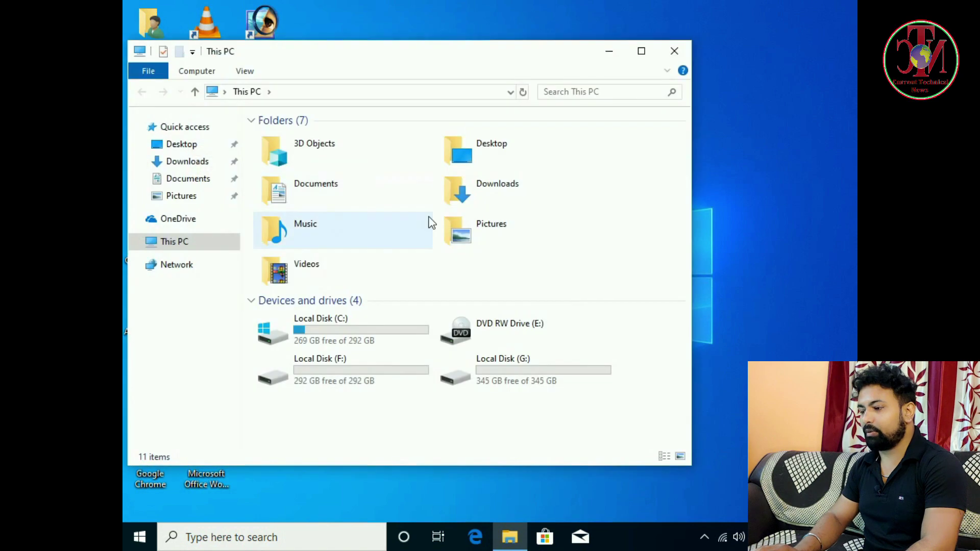
left_click(675, 47)
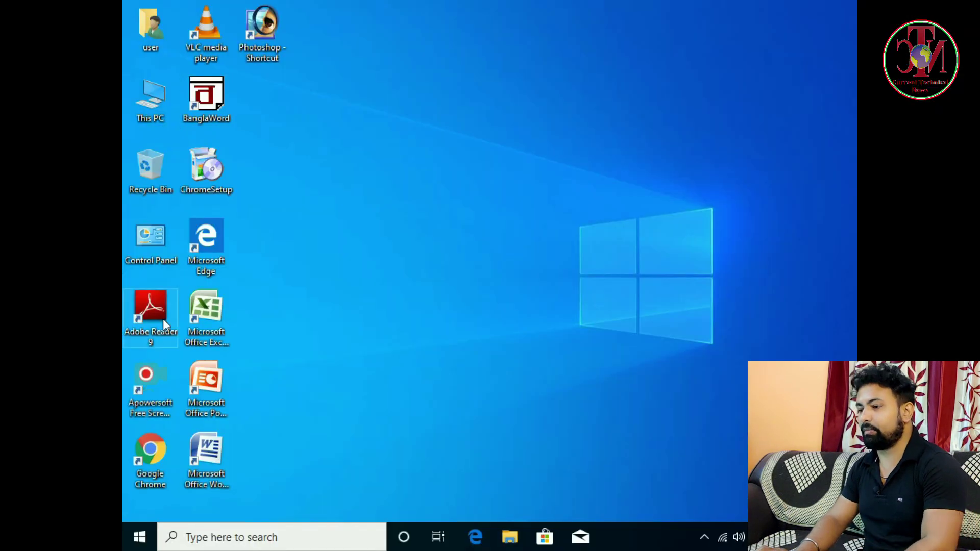
Step: Check for Windows updates in the Update & Security section of Windows Settings
left_click(140, 538)
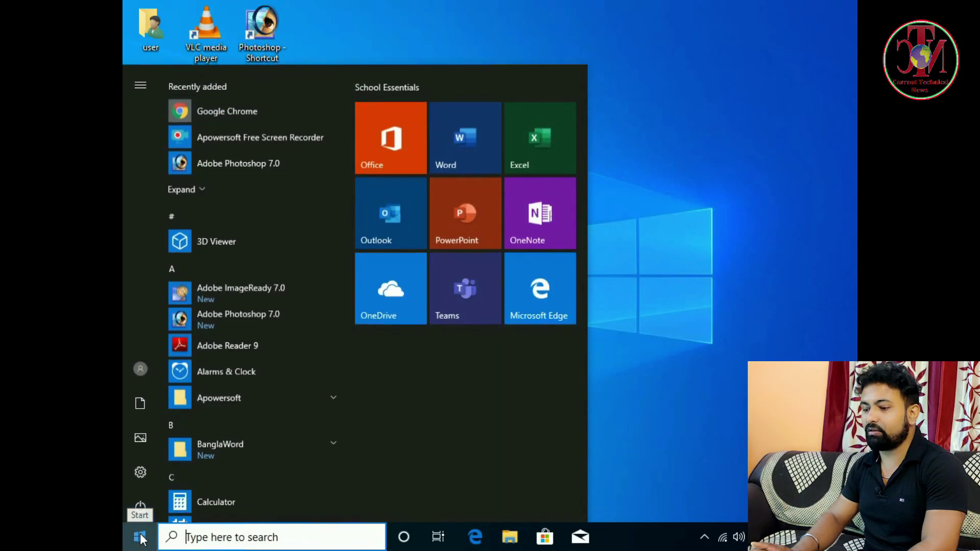
left_click(139, 477)
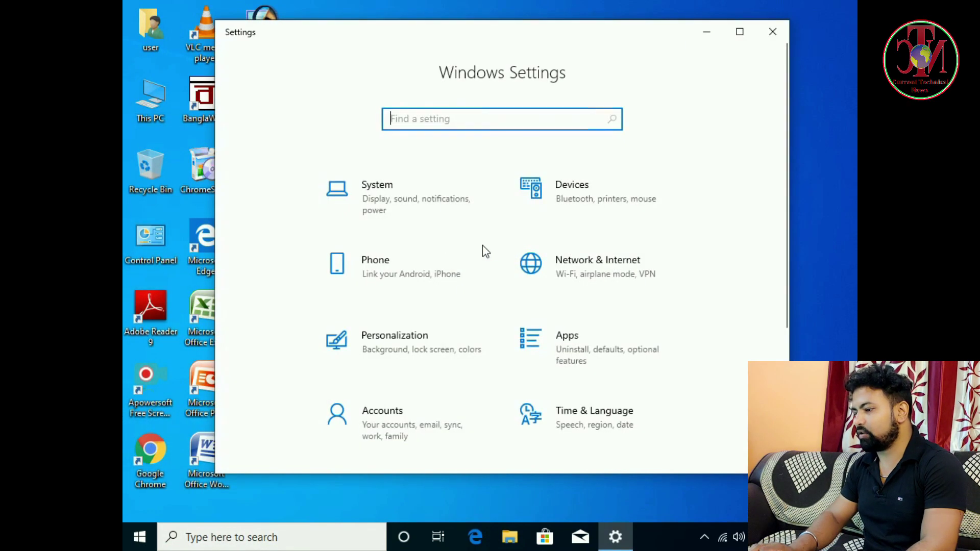
scroll(555, 353, "down", 3)
scroll(555, 353, "down", 1)
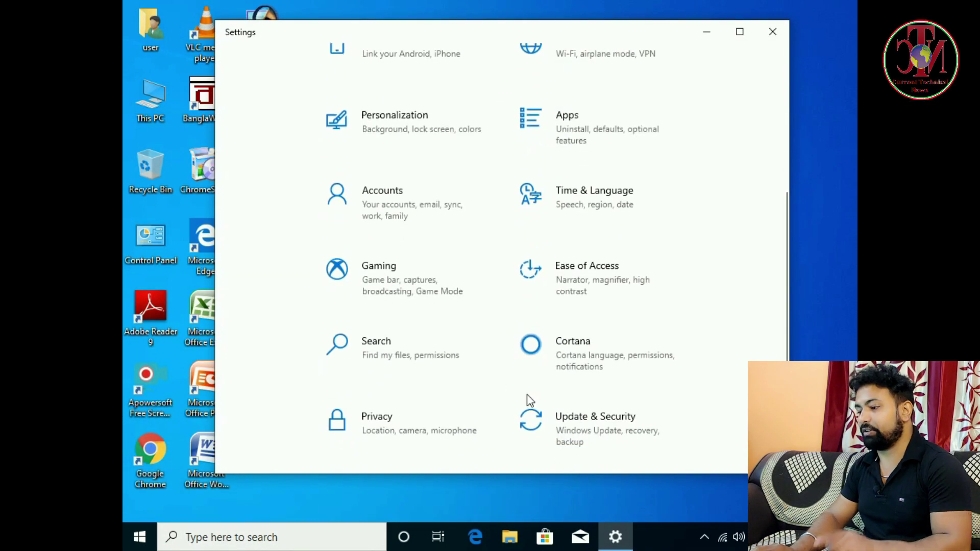
left_click(593, 435)
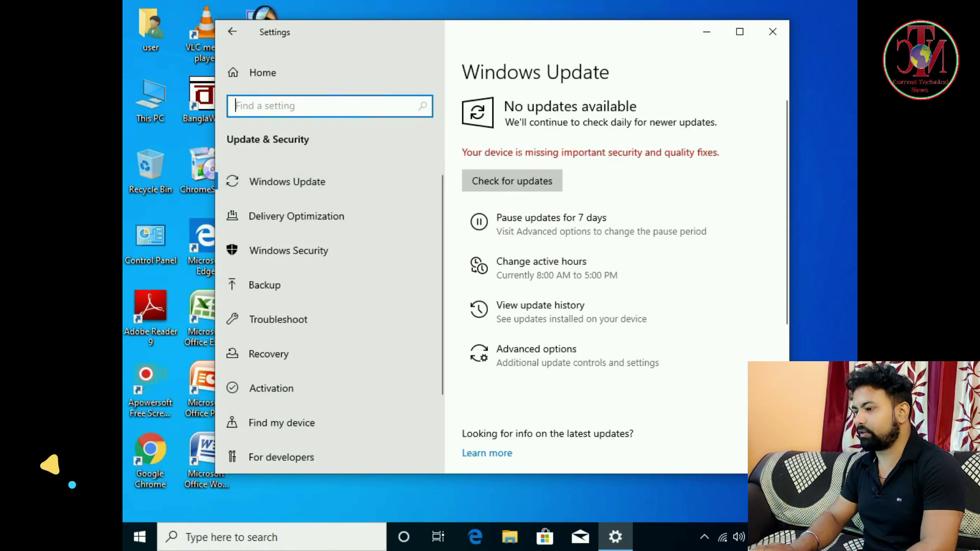
left_click(528, 176)
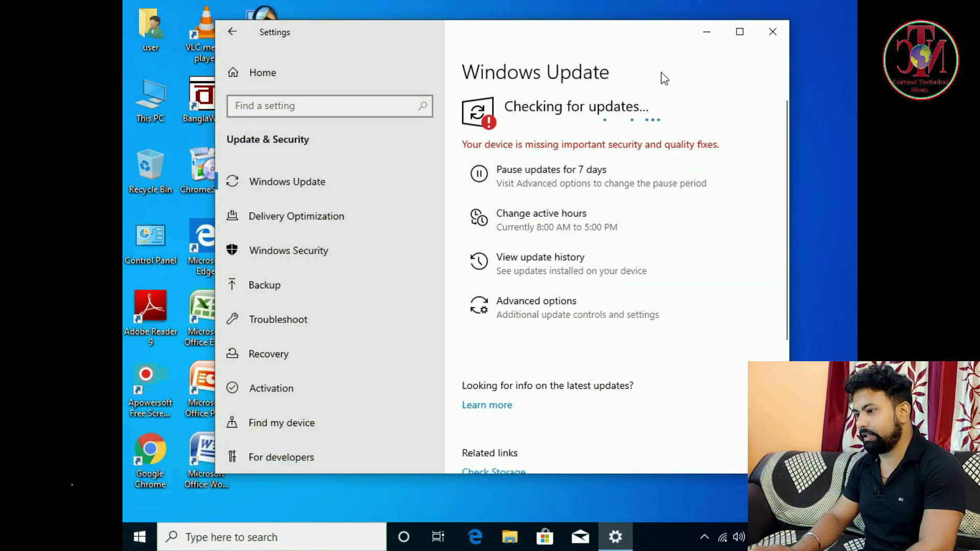
left_click_drag(663, 44, 544, 67)
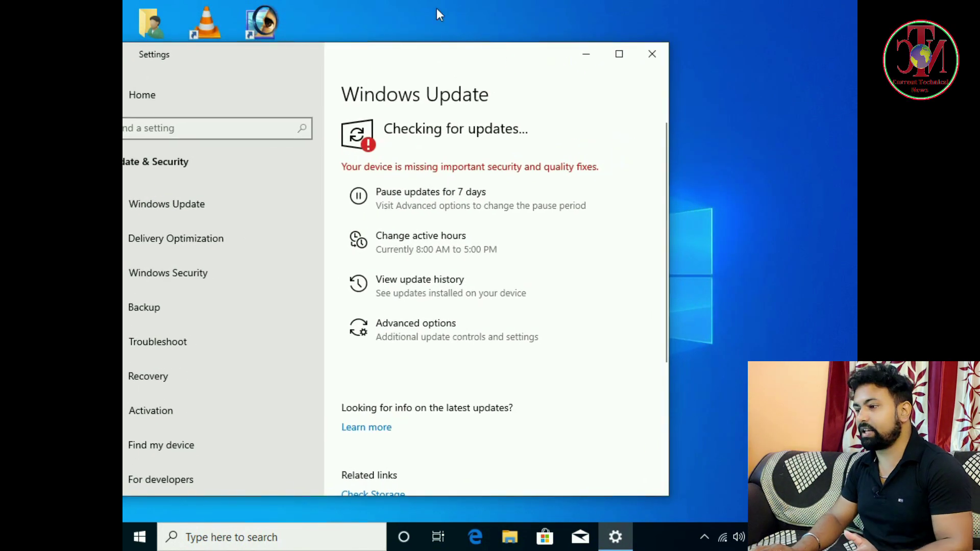
right_click(436, 5)
left_click(477, 48)
left_click_drag(479, 48, 529, 48)
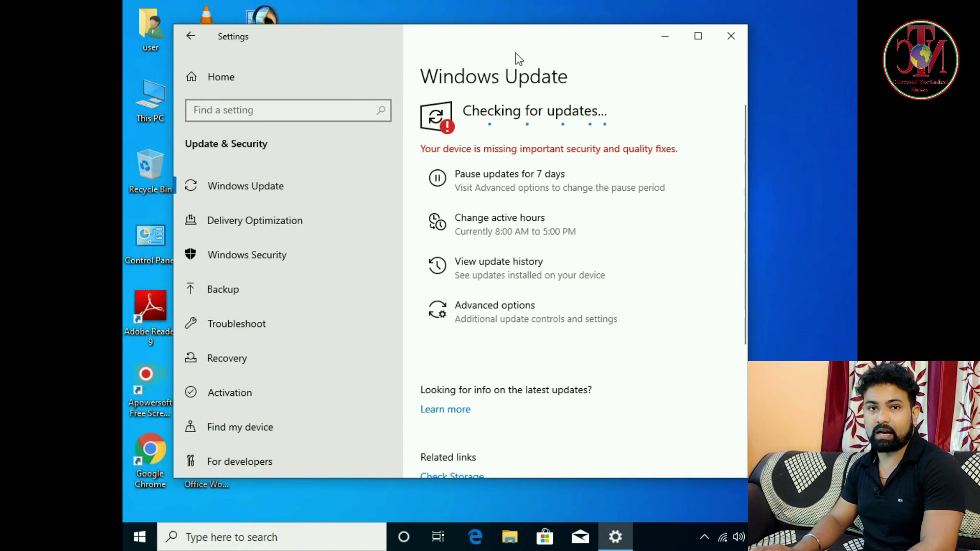
right_click(143, 101)
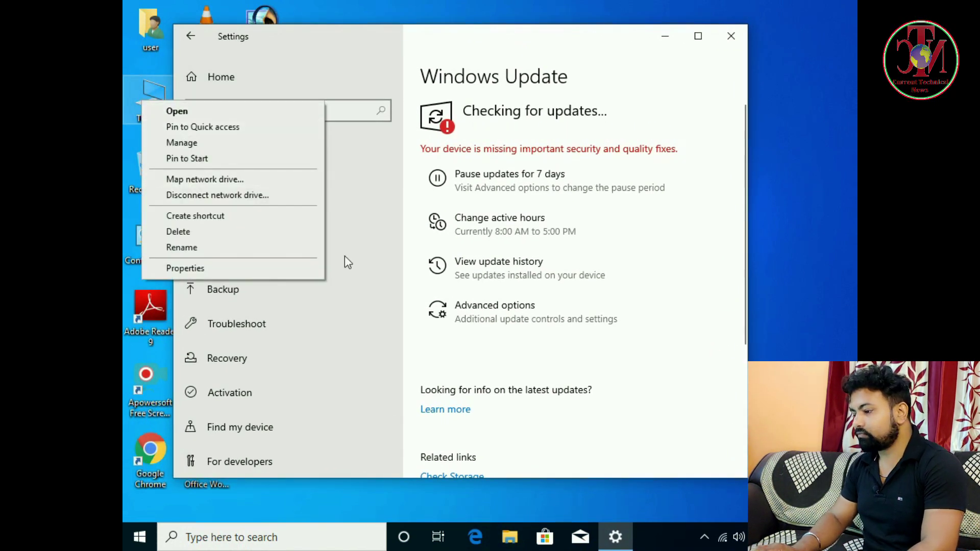
Step: Open Task Manager and view the CPU performance details
right_click(660, 528)
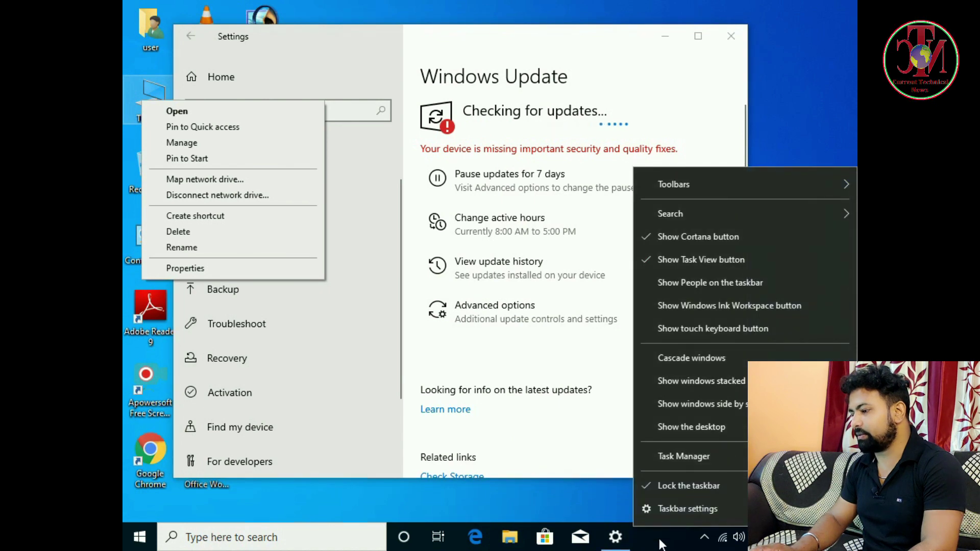
right_click(659, 538)
left_click(685, 468)
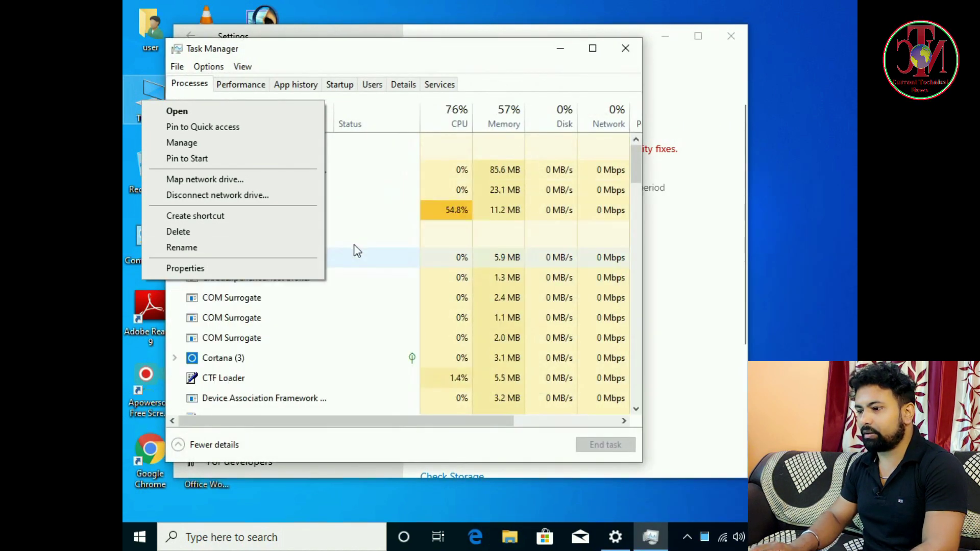
left_click(241, 86)
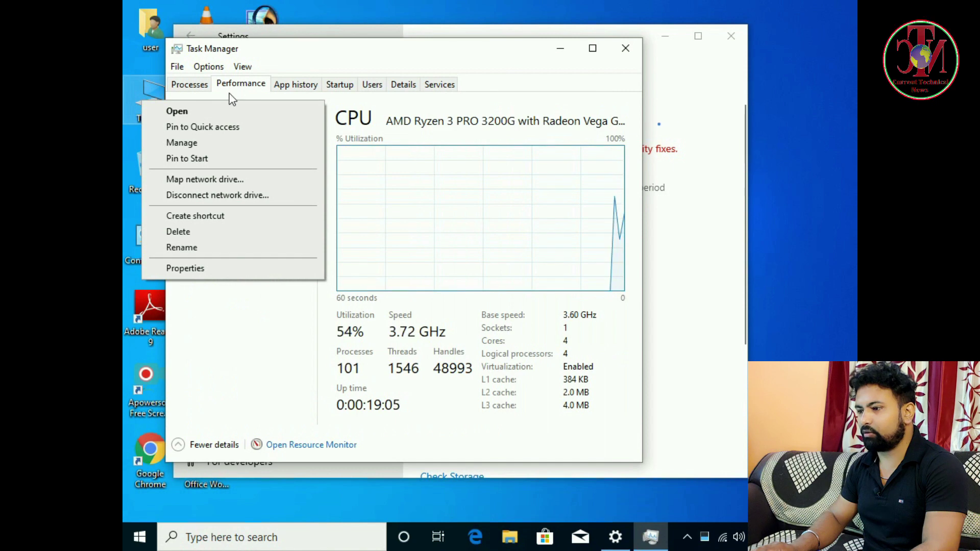
Step: Review the memory, disk, Wi-Fi and CPU performance details in Task Manager and close it
left_click(326, 16)
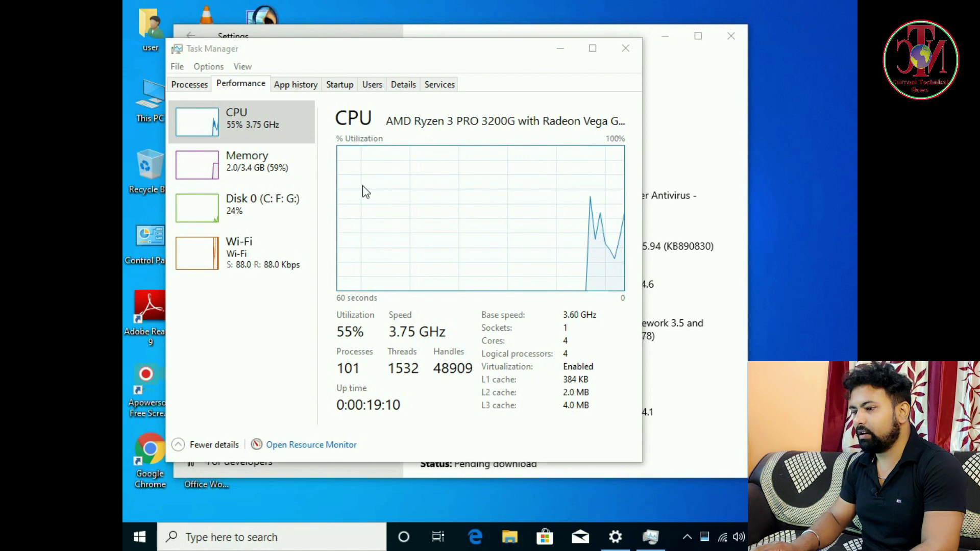
left_click(259, 172)
left_click(264, 218)
left_click(263, 255)
left_click(260, 168)
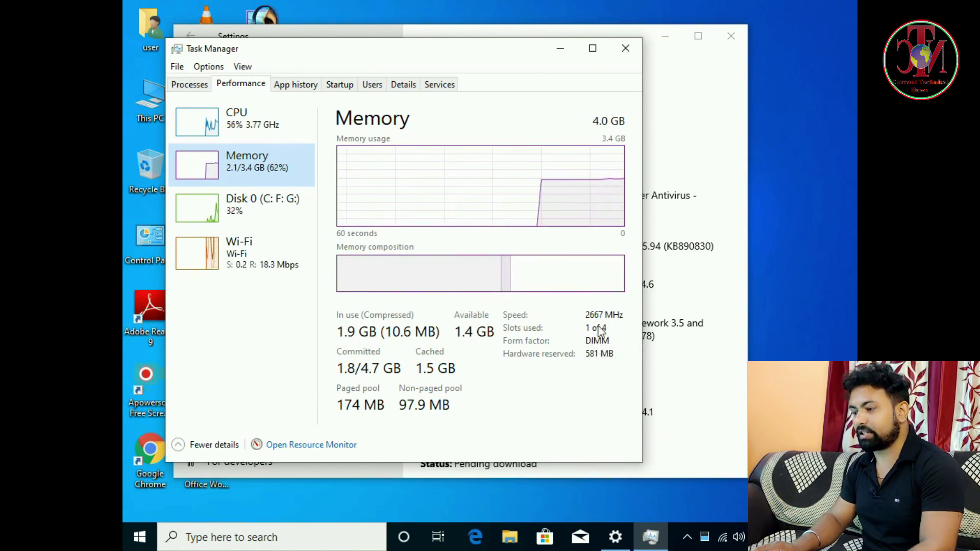
mouse_move(596, 329)
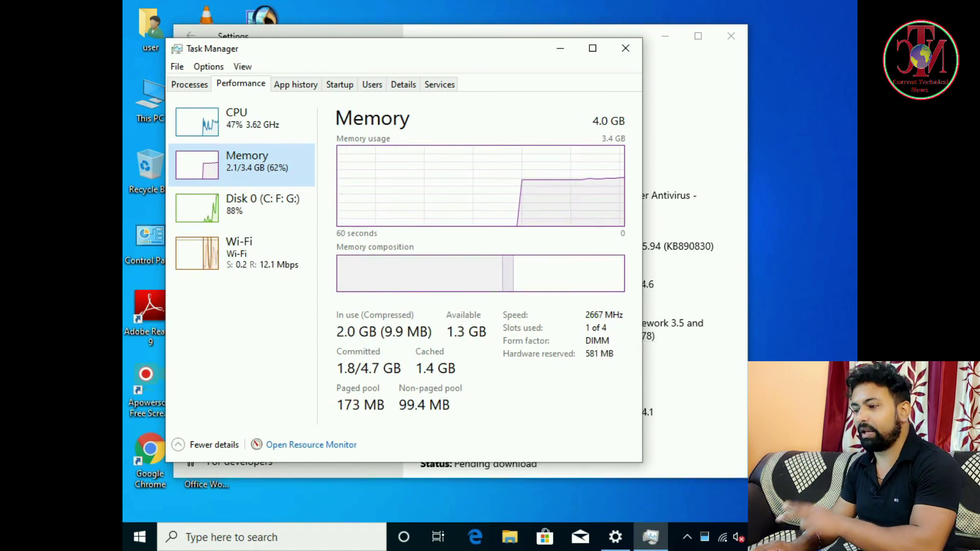
left_click(254, 131)
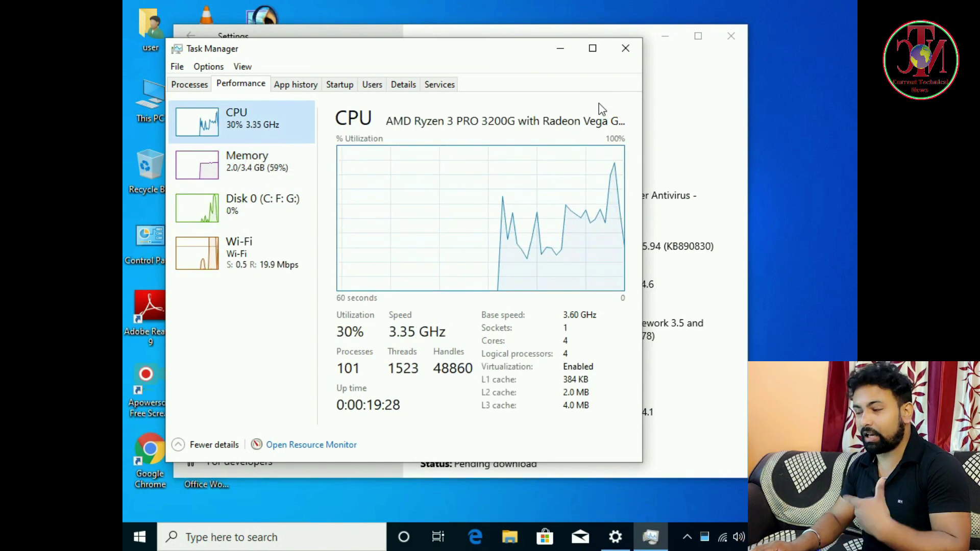
left_click(627, 53)
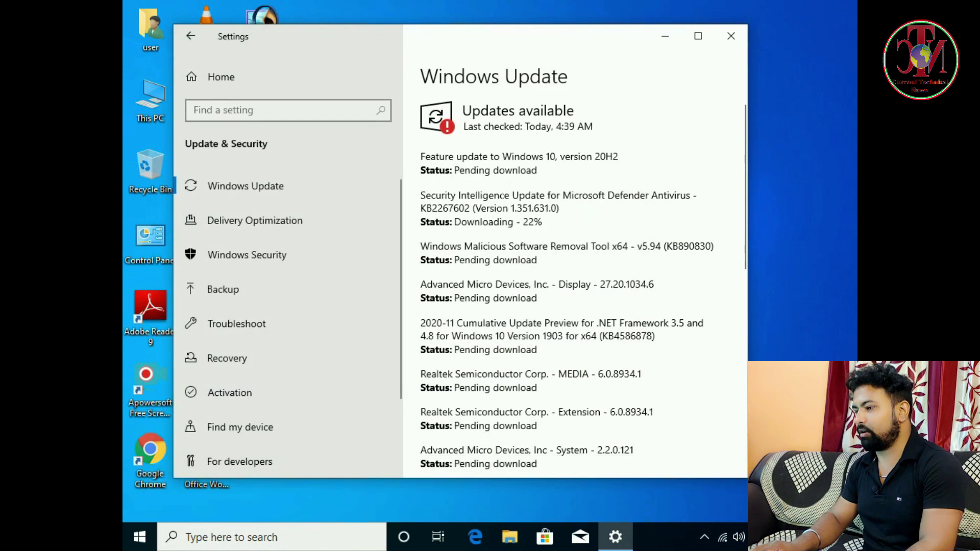
Step: Look through the list of available updates and their download status on the Windows Update page
scroll(542, 313, "down", 3)
scroll(543, 326, "up", 2)
scroll(545, 327, "up", 2)
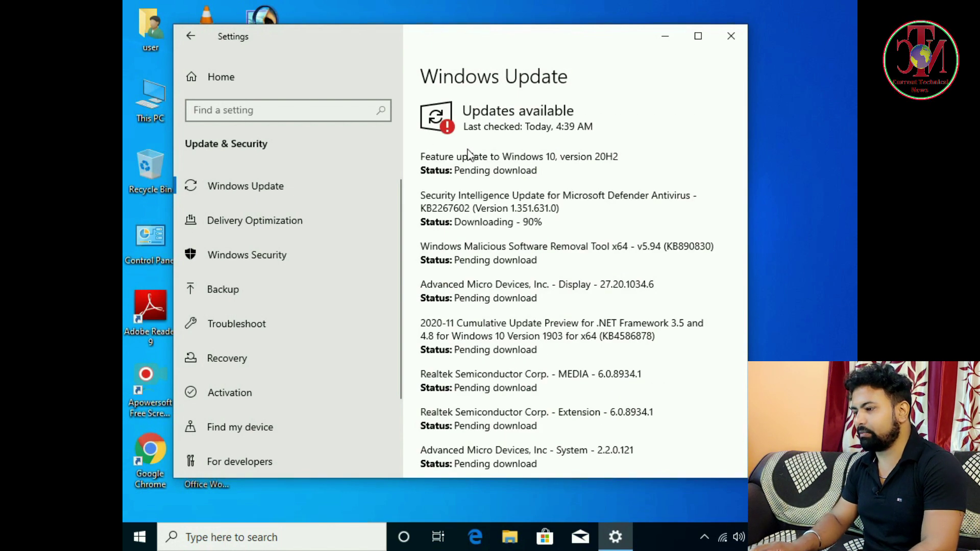
scroll(576, 313, "down", 2)
scroll(609, 72, "up", 2)
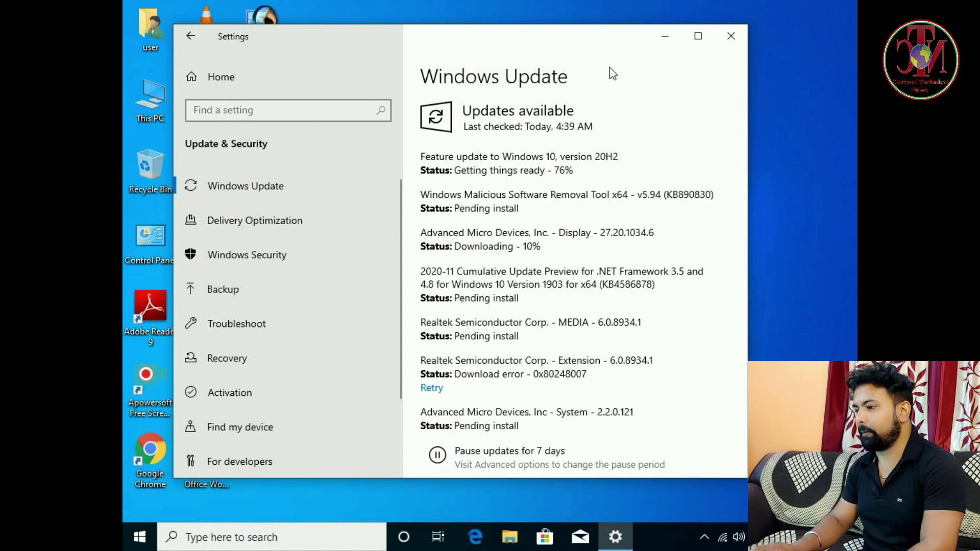
Step: Set the display resolution to 1366 × 768 in the System display settings
left_click(582, 494)
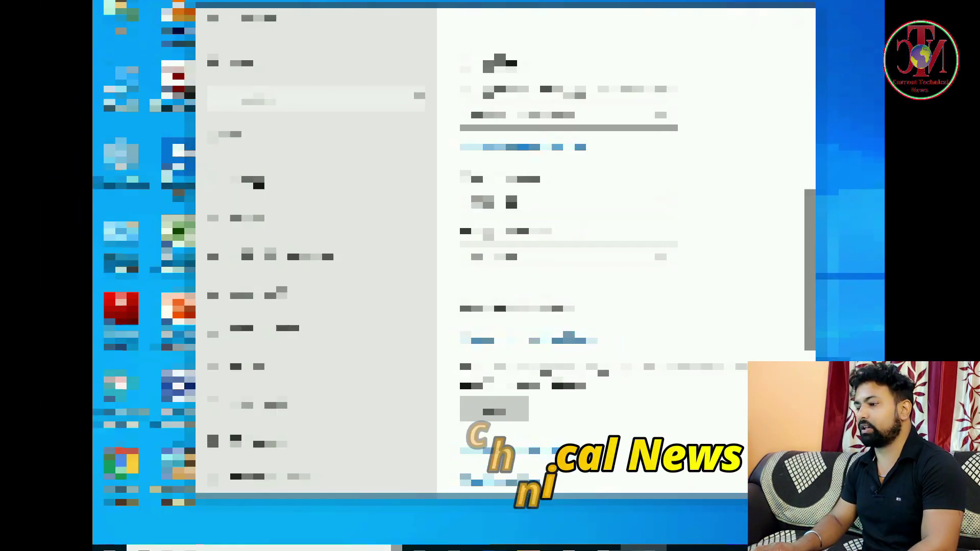
left_click(625, 202)
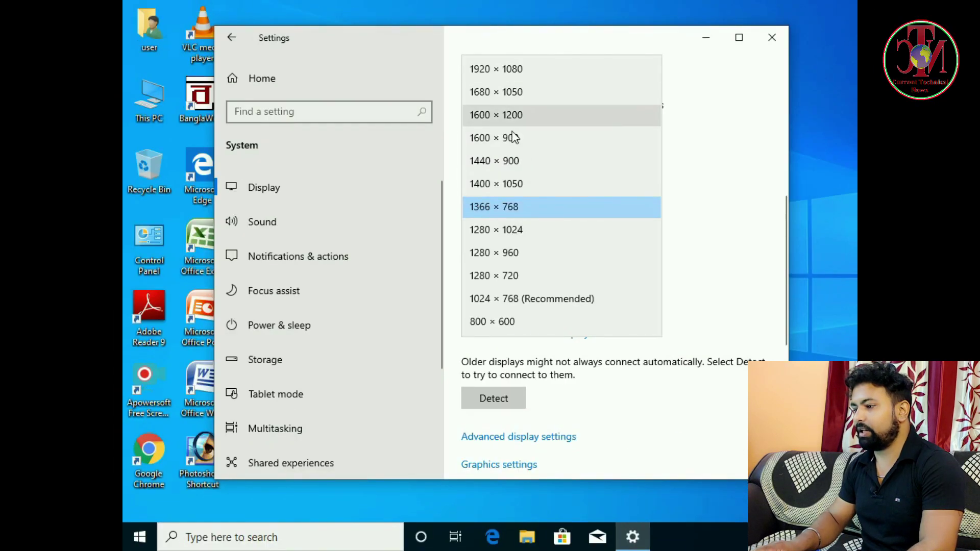
left_click(510, 210)
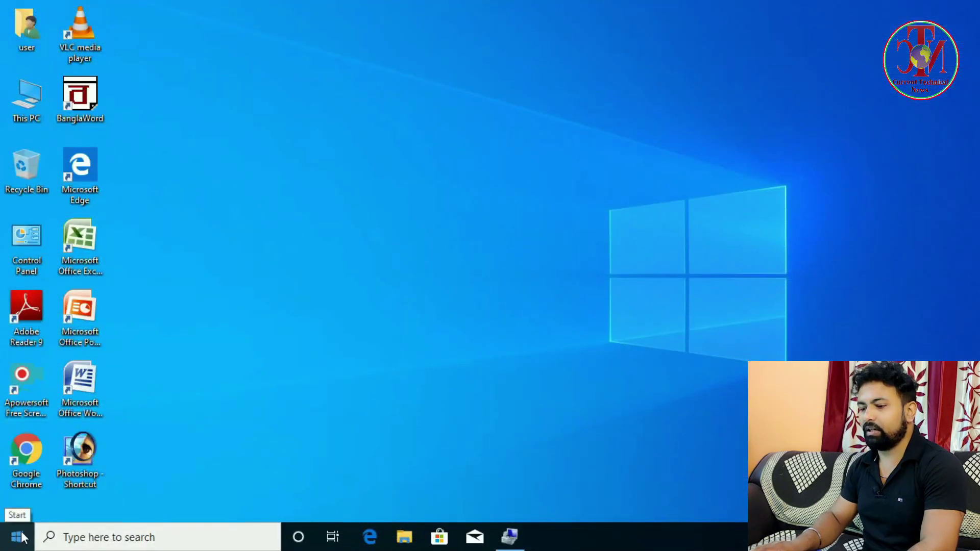
Step: Check the update download progress under Update & Security, then close Settings and refresh the desktop
right_click(23, 540)
left_click(80, 394)
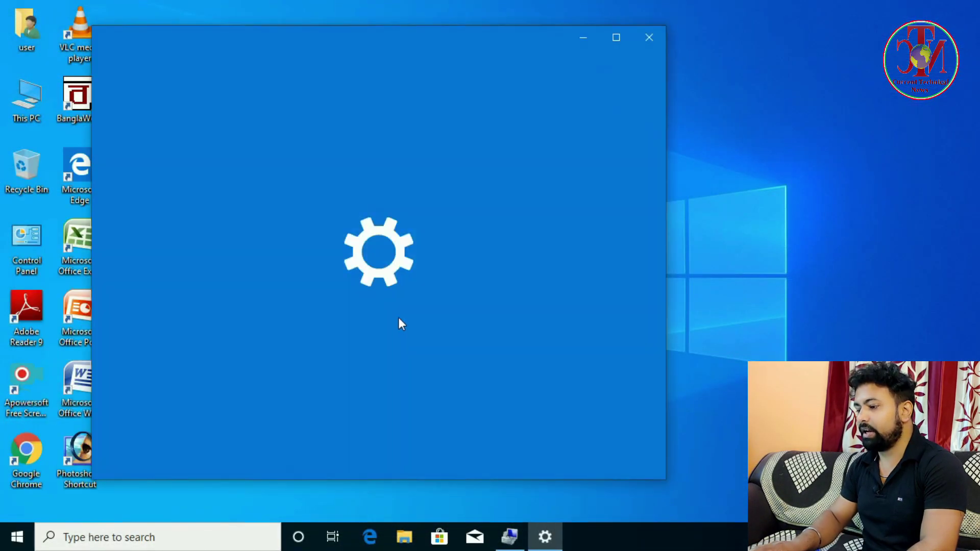
scroll(517, 399, "down", 3)
scroll(517, 399, "down", 1)
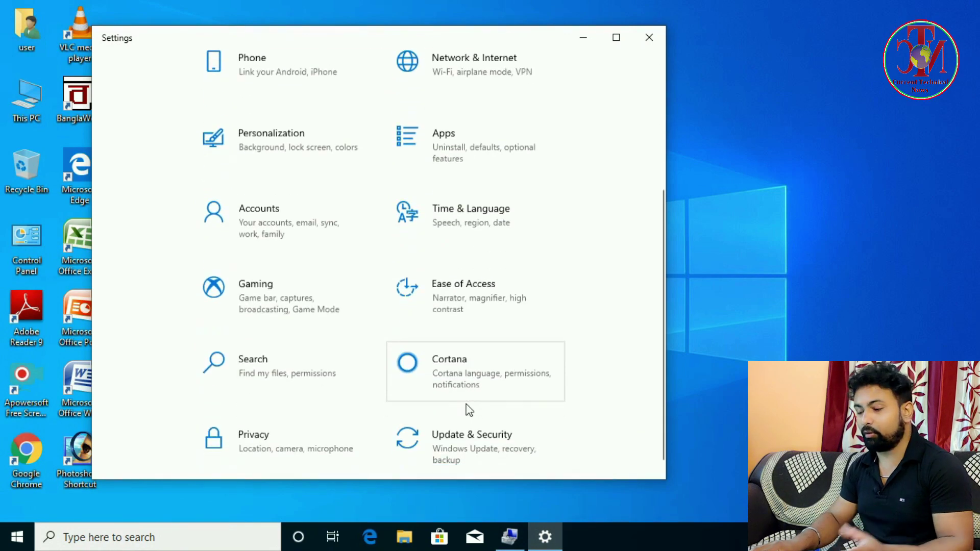
left_click(463, 427)
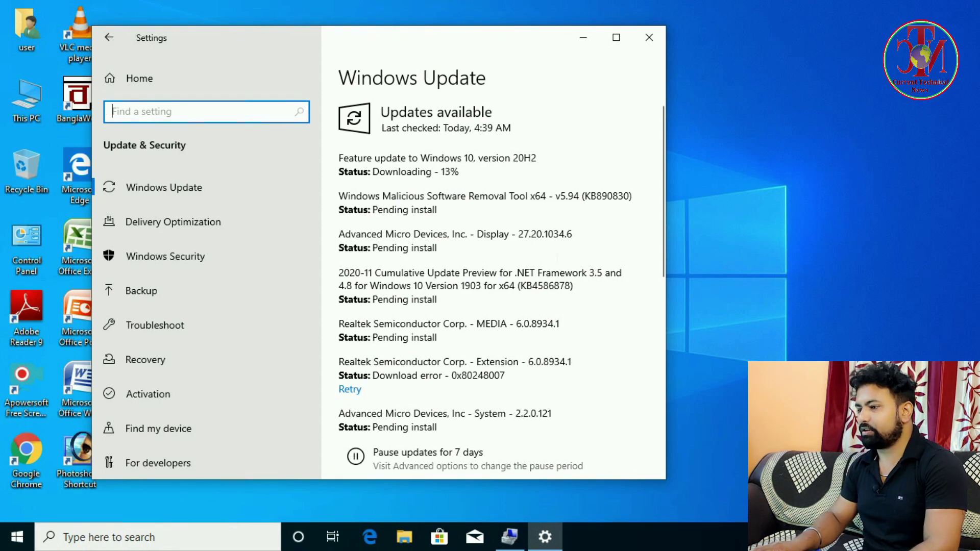
left_click(649, 37)
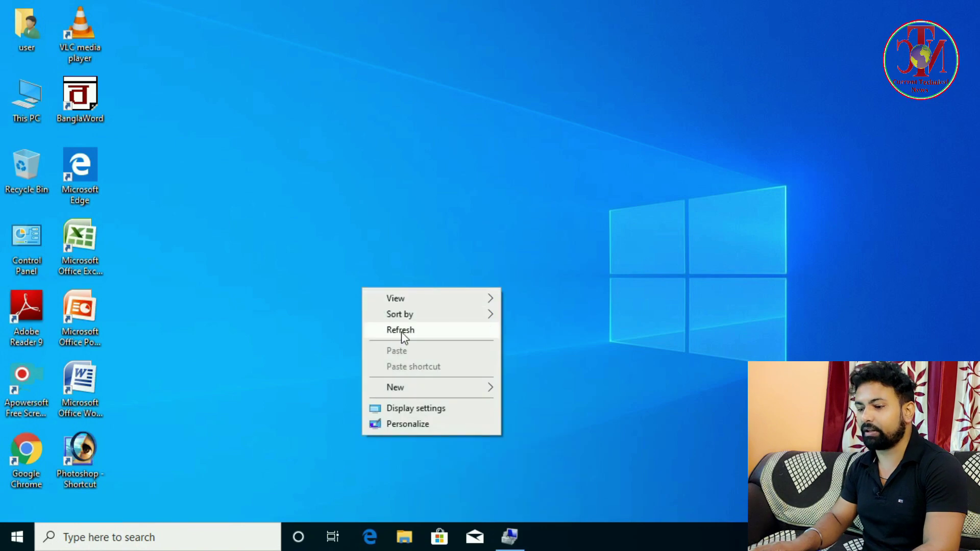
left_click(401, 331)
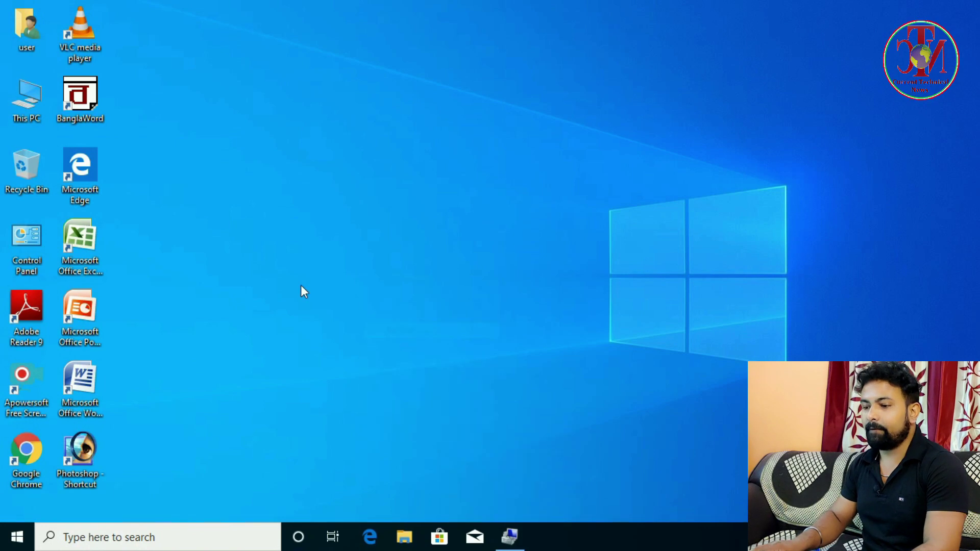
Step: Open Control Panel and show its items as small icons
double_click(29, 240)
left_click(810, 127)
left_click(813, 143)
left_click(725, 126)
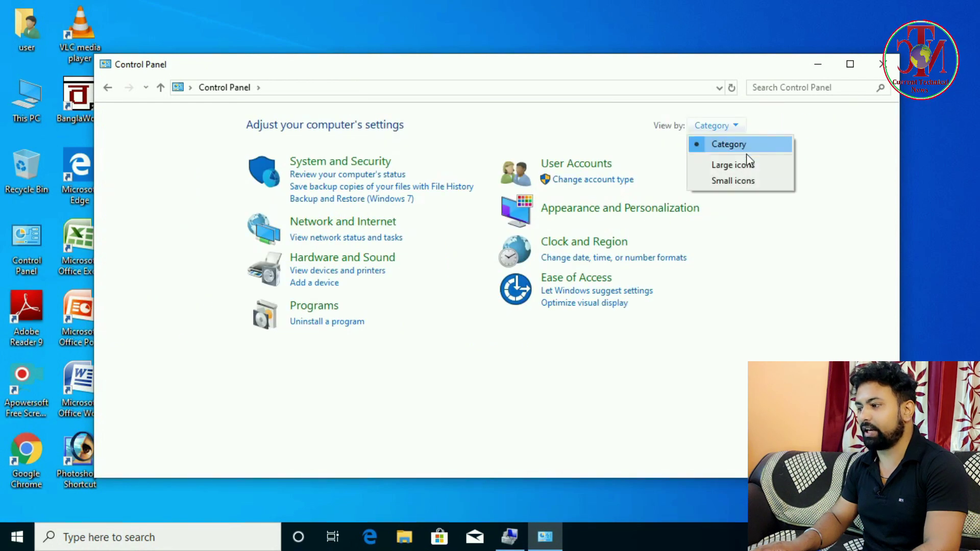
left_click(744, 180)
Step: Turn off Windows Defender Firewall for both private and public networks, then close Control Panel
left_click(376, 336)
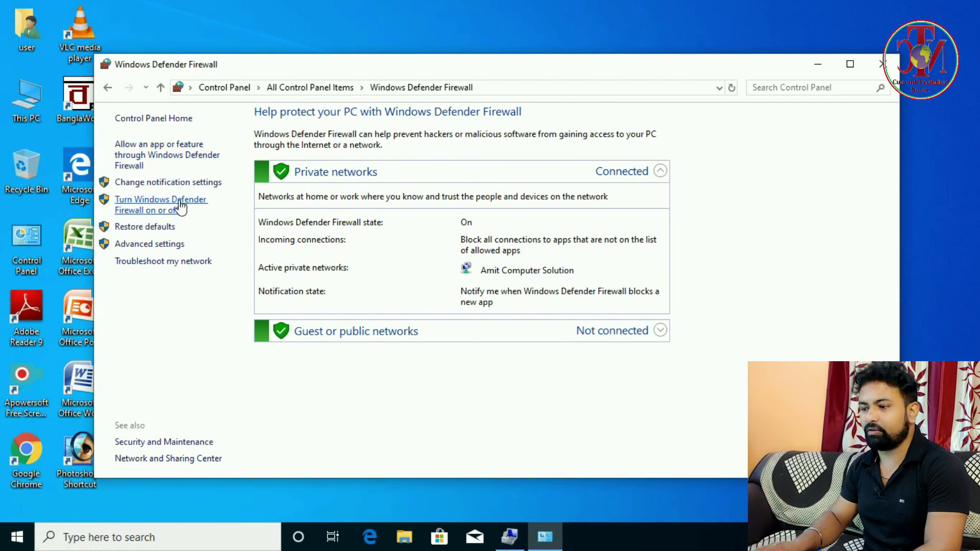
left_click(196, 202)
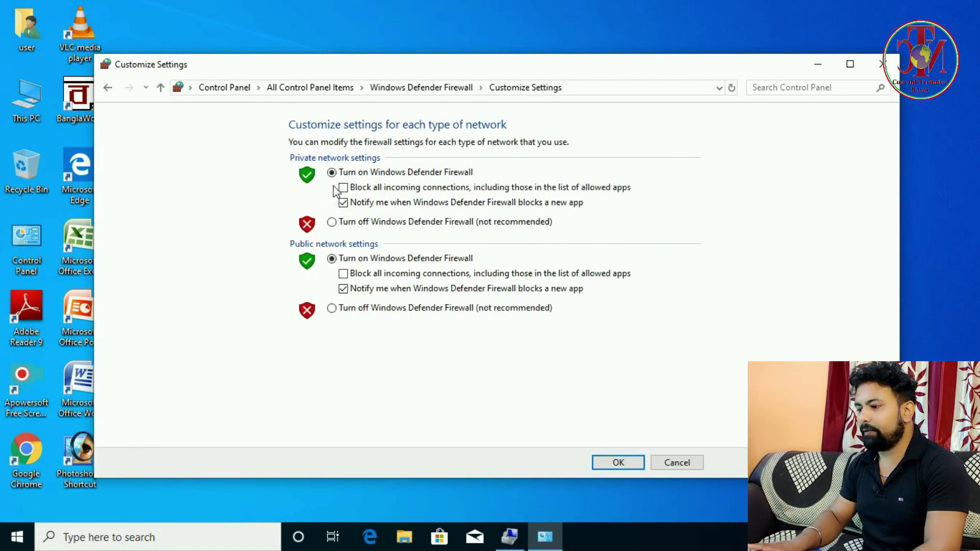
left_click(333, 223)
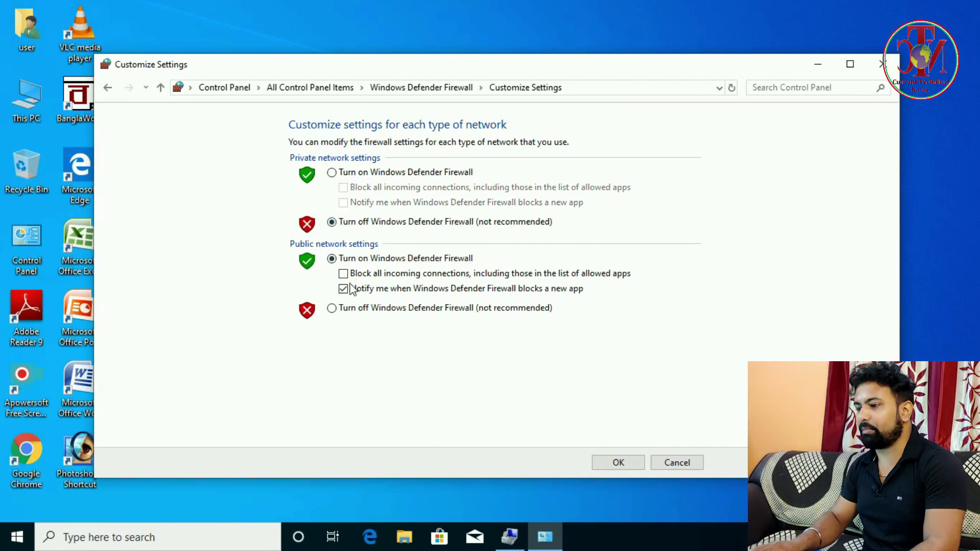
left_click(333, 309)
left_click(618, 463)
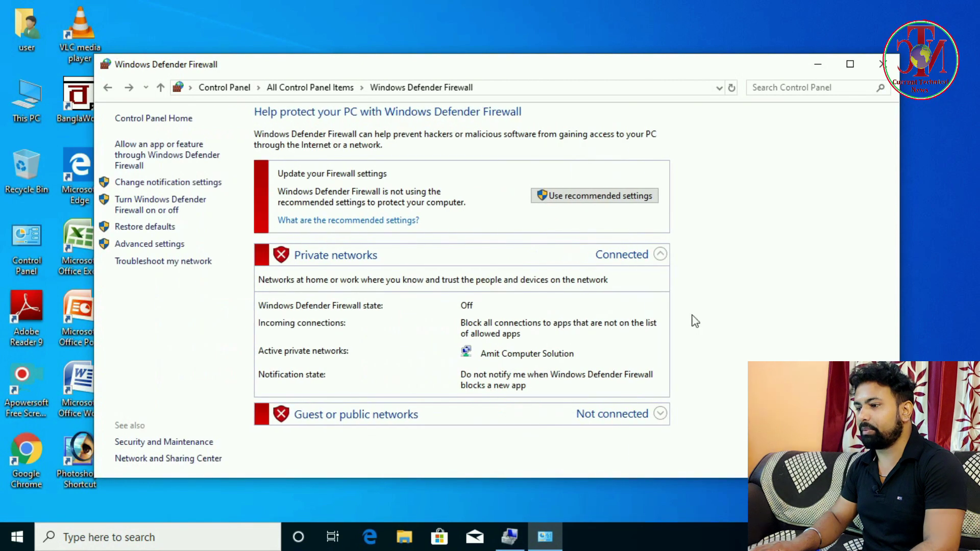
left_click(876, 65)
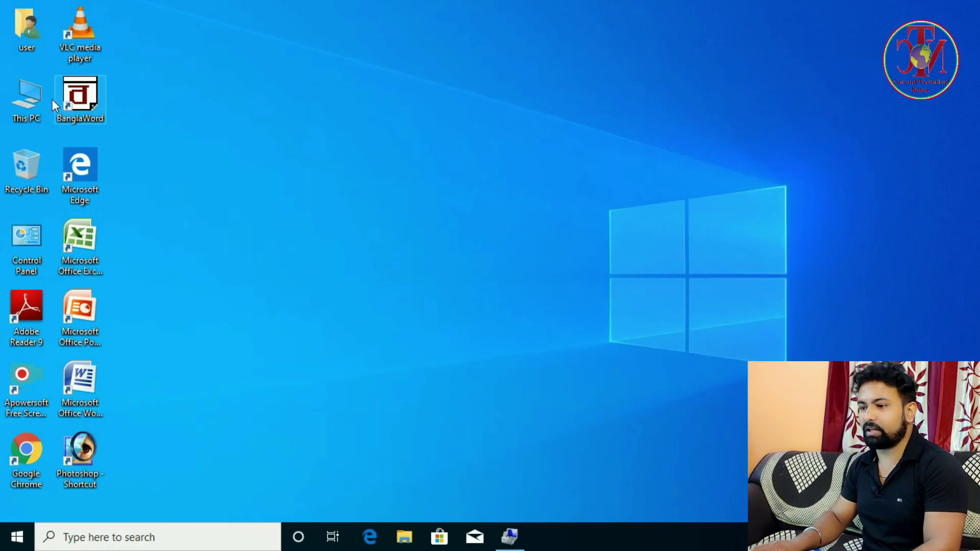
Step: Open Computer Management for This PC and show the end of the Services list
right_click(33, 98)
left_click(69, 134)
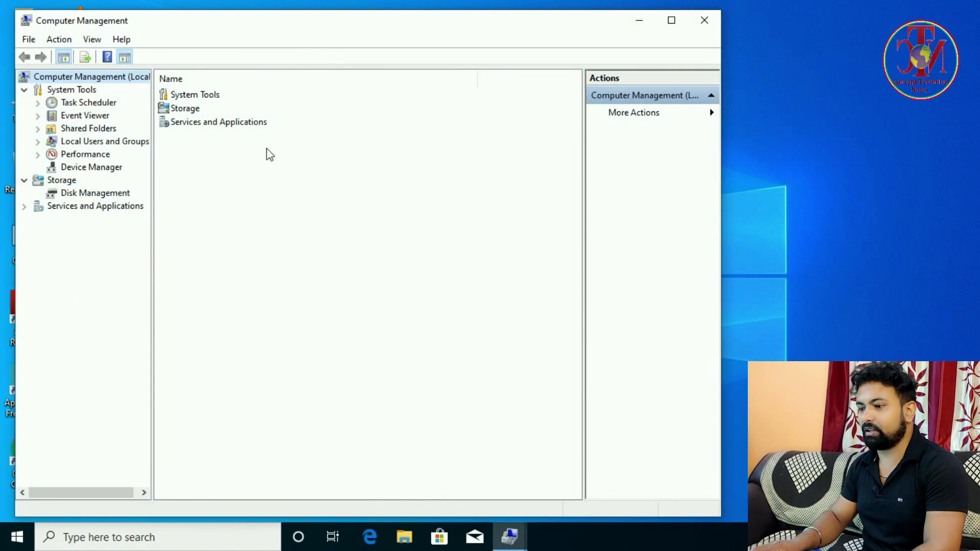
left_click_drag(323, 25, 410, 34)
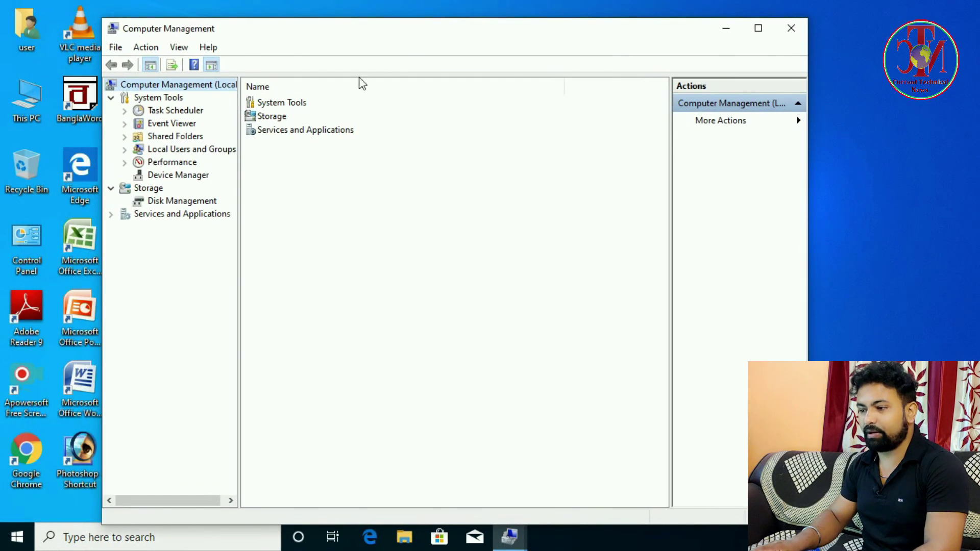
left_click(180, 215)
double_click(271, 104)
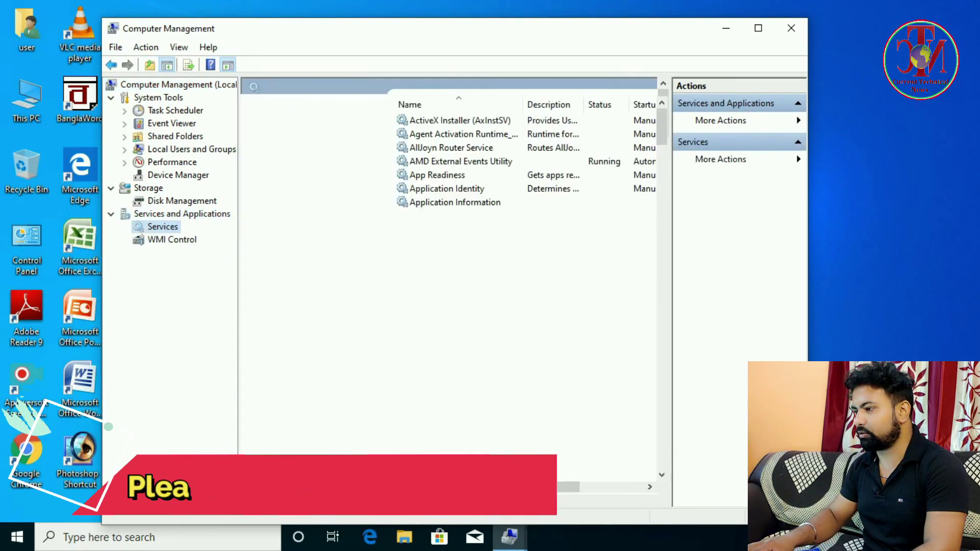
left_click_drag(660, 124, 677, 425)
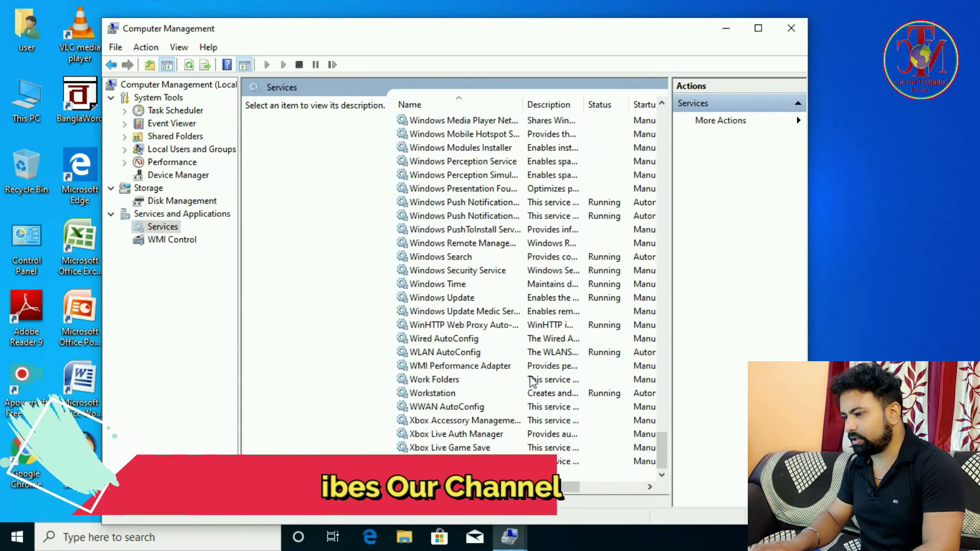
Step: Try stopping and restarting the Windows Update service in its properties, and apply the startup type Disabled
double_click(459, 297)
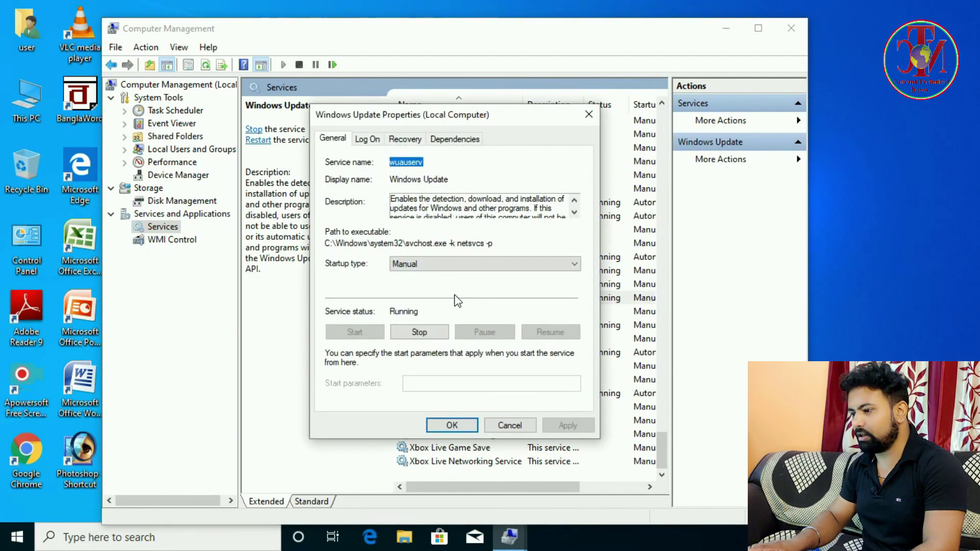
left_click(426, 330)
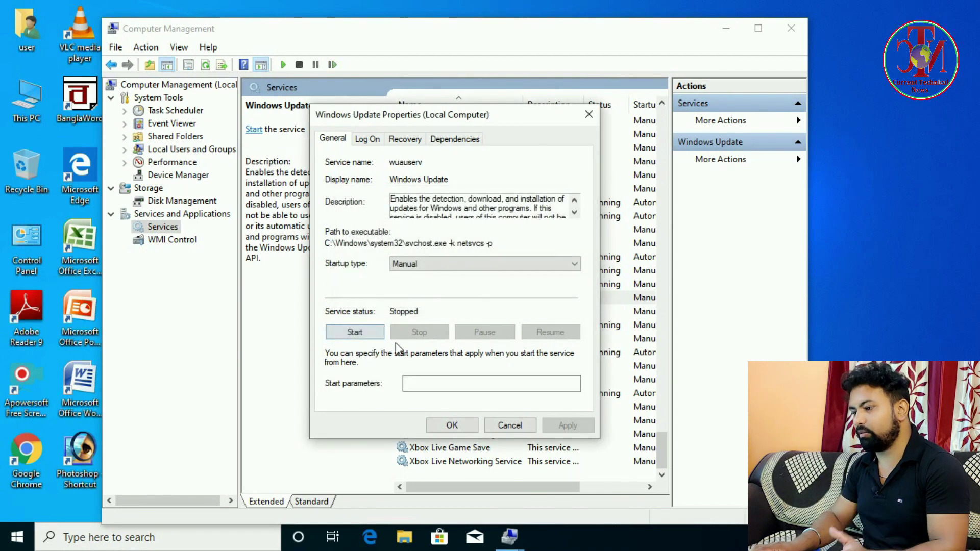
left_click(439, 263)
left_click(399, 305)
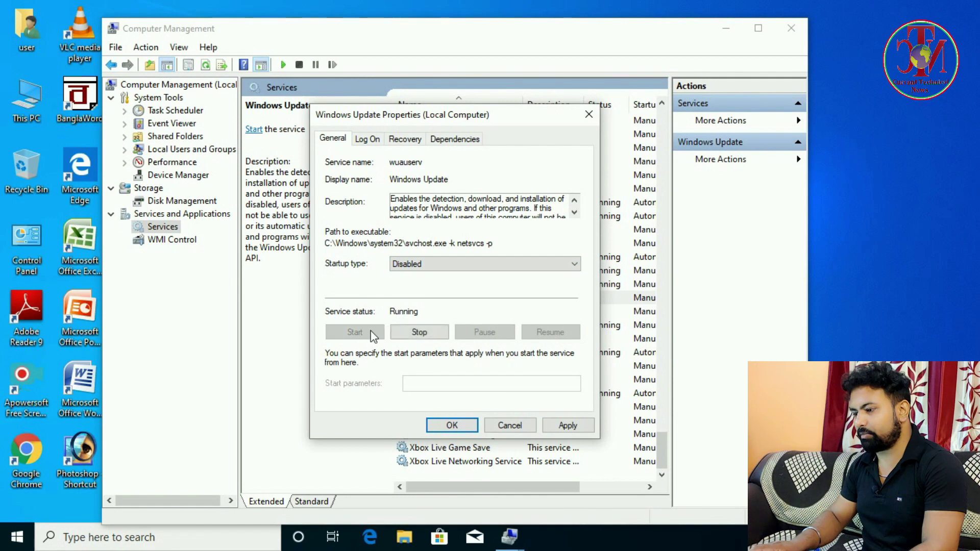
left_click(417, 331)
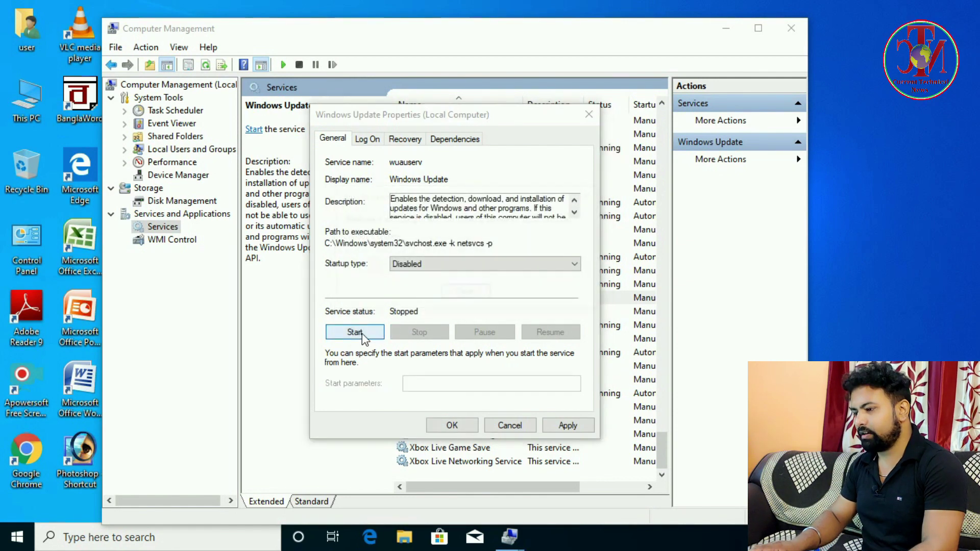
left_click(362, 333)
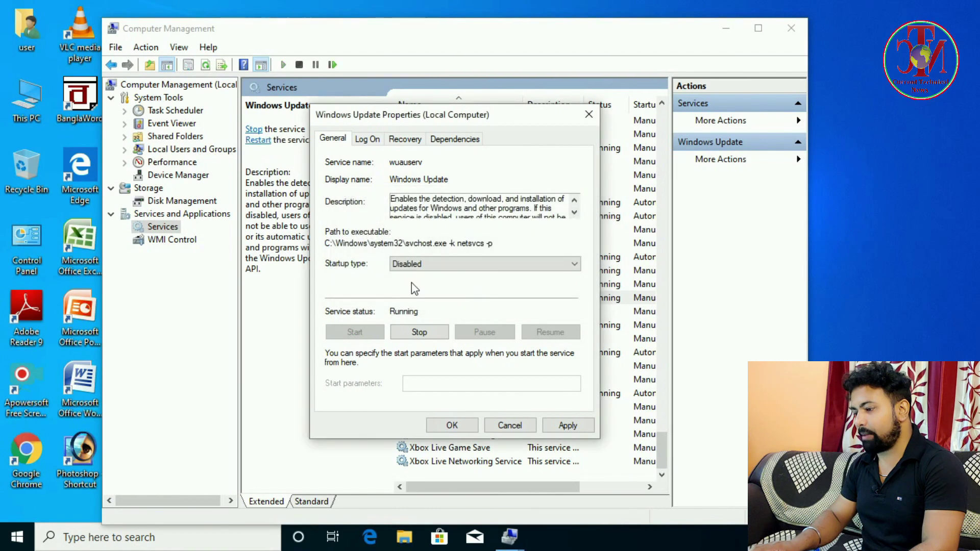
left_click(557, 425)
left_click(452, 425)
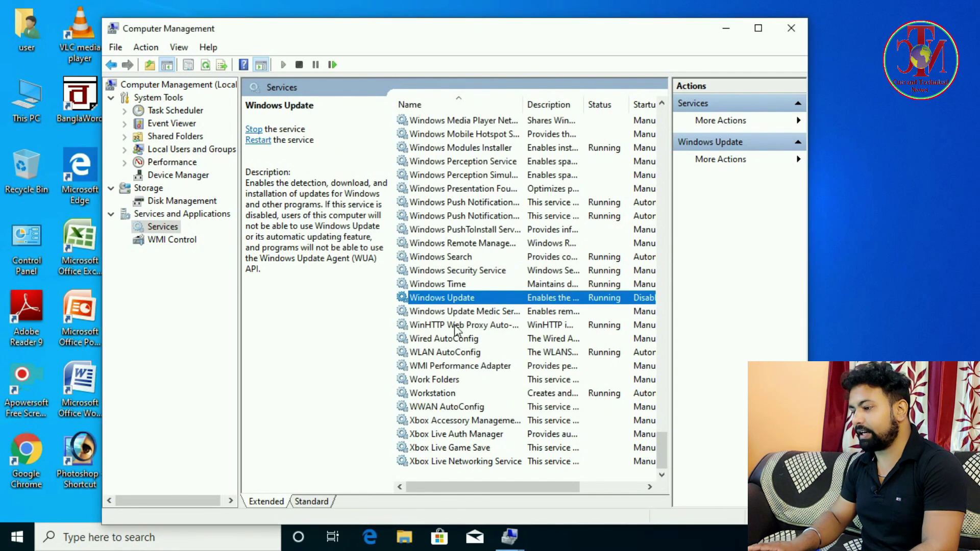
Step: Stop the Windows Update service from the Services list and check its status in its properties
right_click(455, 298)
left_click(483, 325)
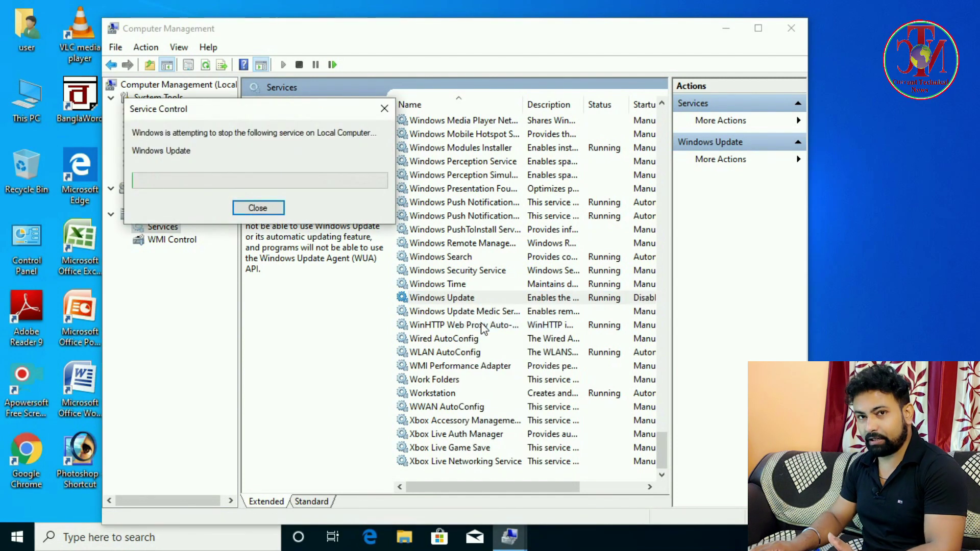
double_click(462, 297)
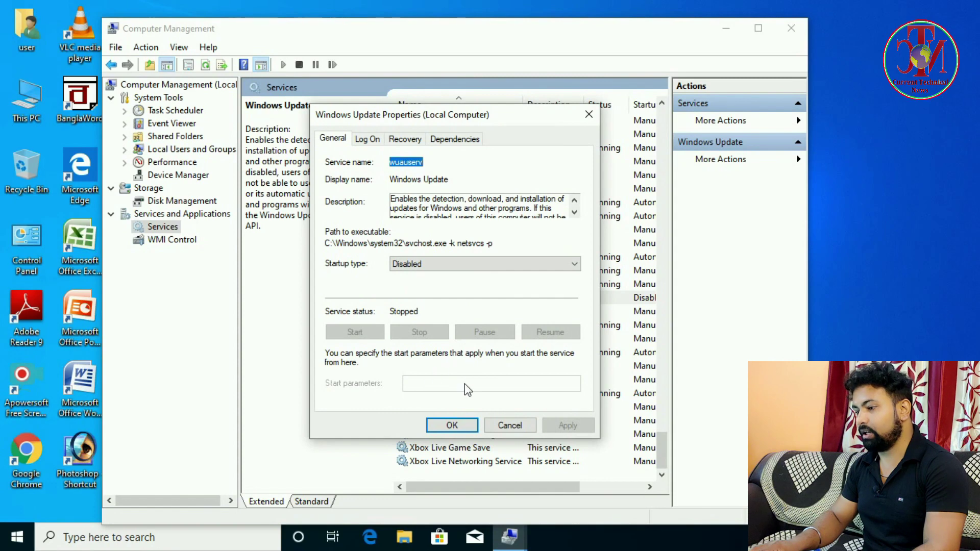
left_click(452, 425)
right_click(462, 300)
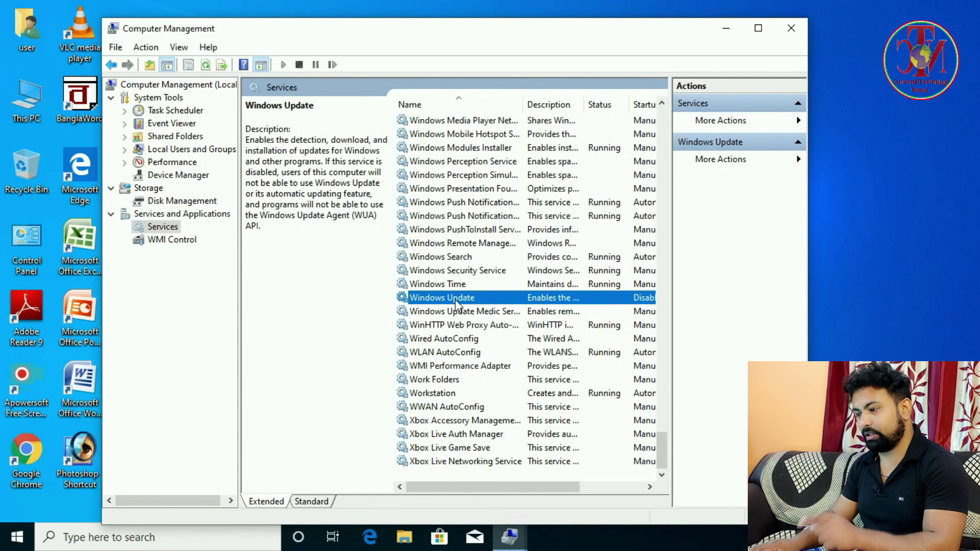
Step: Close Computer Management and refresh the desktop
left_click(792, 29)
left_click(792, 29)
right_click(256, 234)
left_click(302, 273)
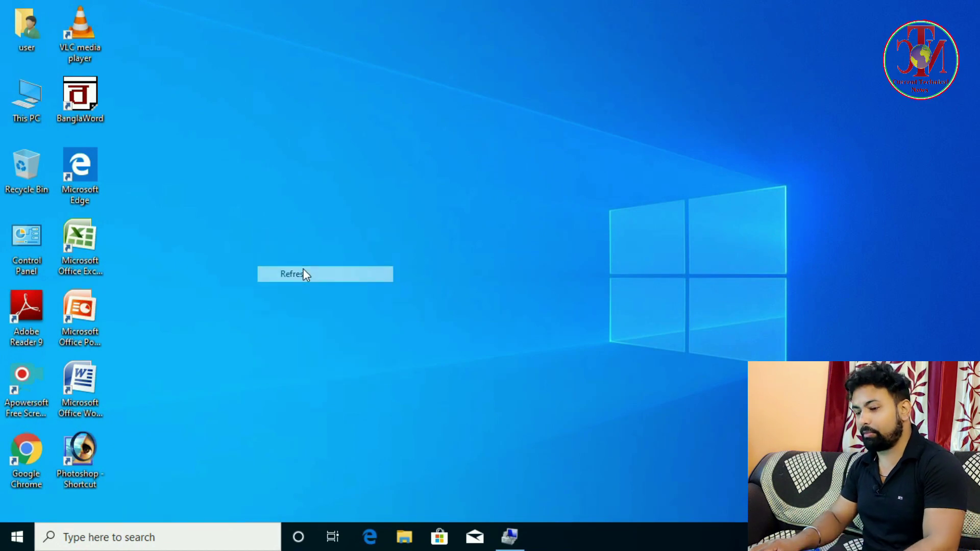
Step: Open the Windows Update page in the Update & Security section of Windows Settings
right_click(20, 536)
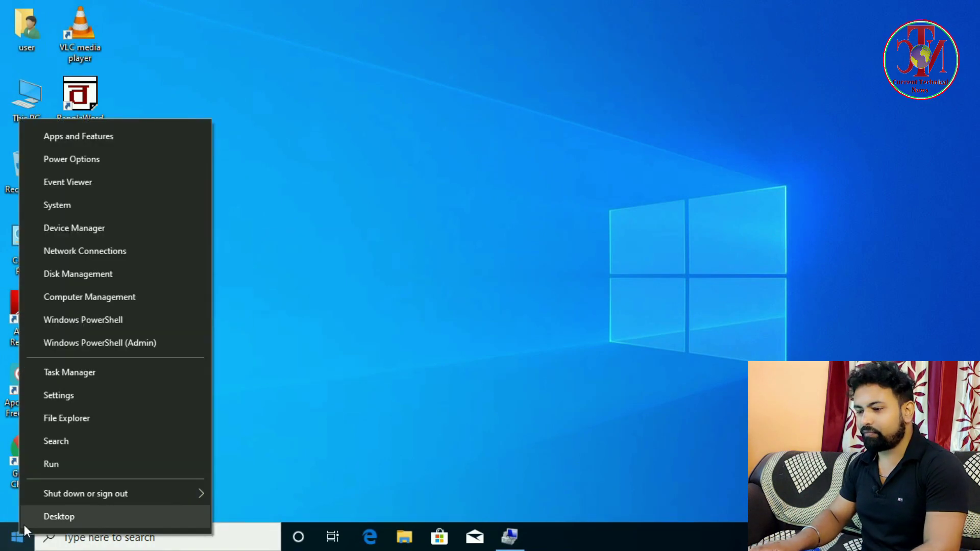
left_click(62, 396)
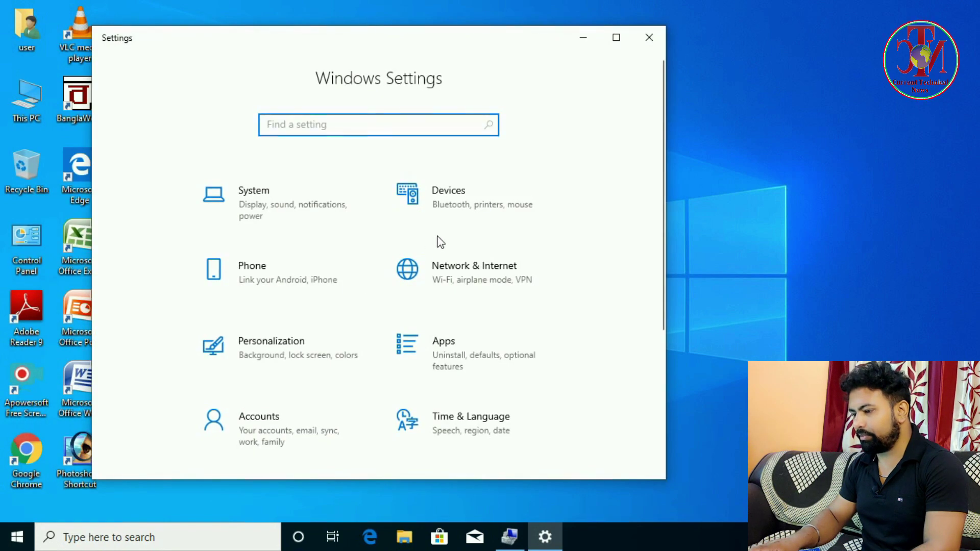
scroll(540, 311, "down", 5)
left_click(485, 427)
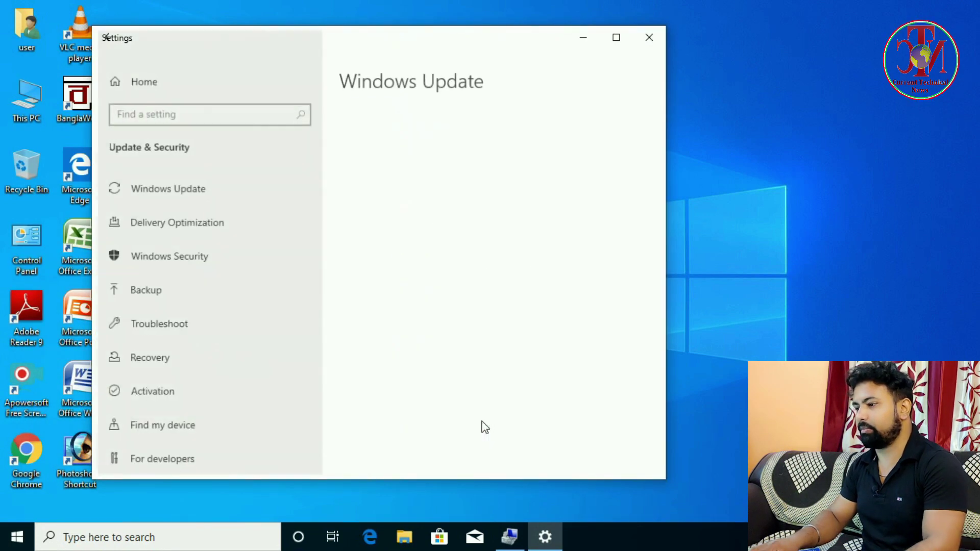